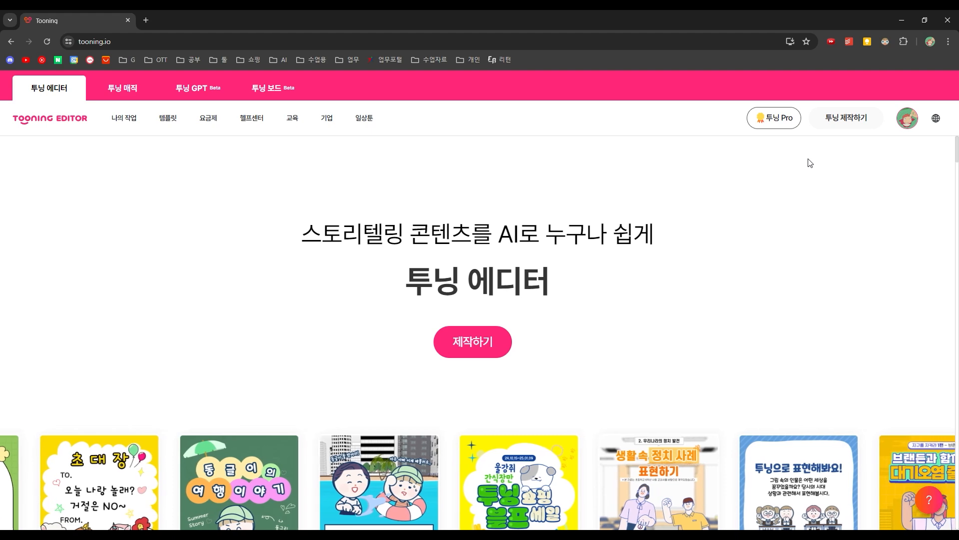
# - Review the Pro plan comparison and start a new blank design in the editor
pyautogui.click(774, 124)
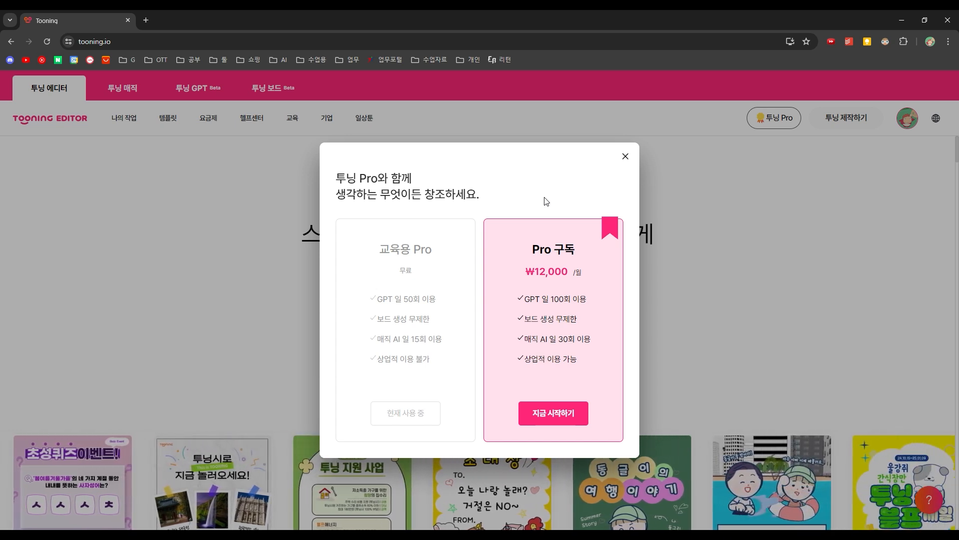
pyautogui.click(625, 156)
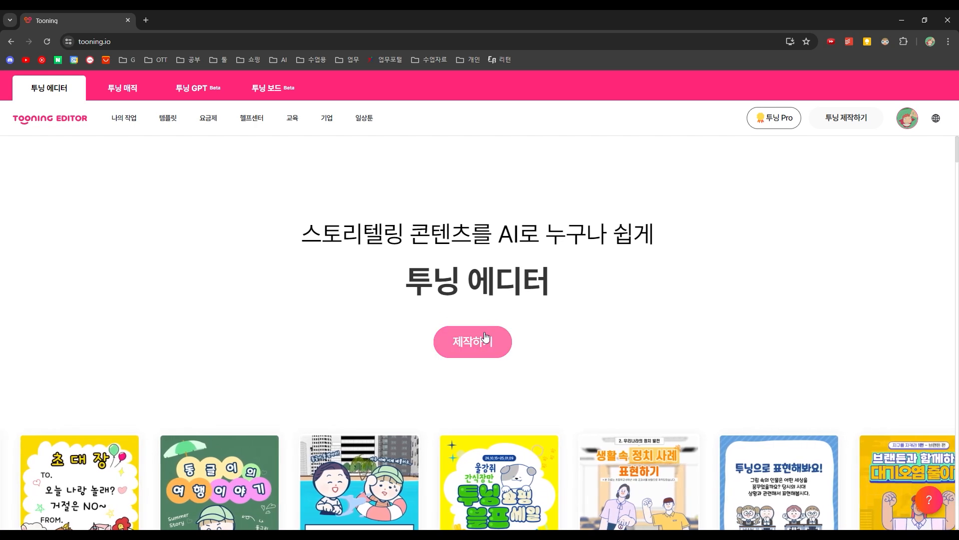
pyautogui.click(449, 334)
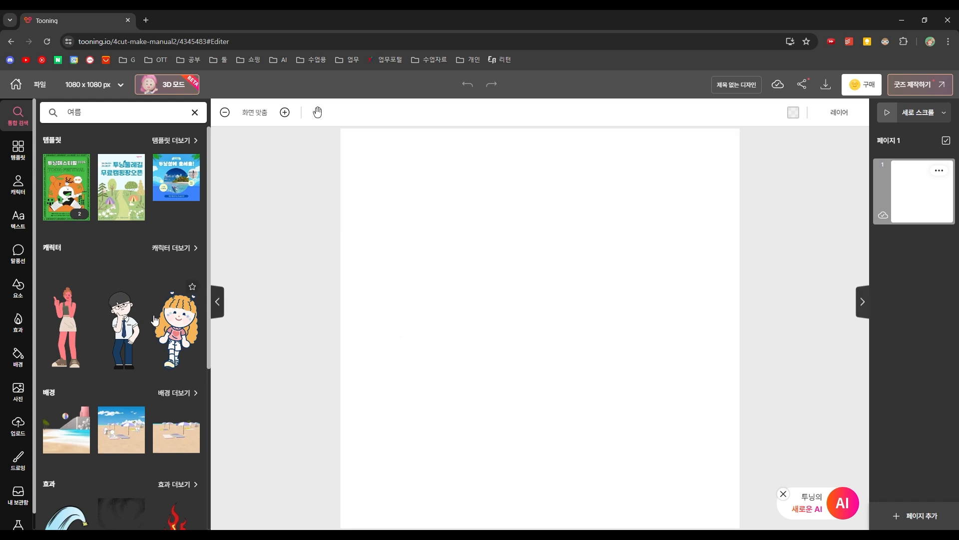
# - Insert the "여름이었다.." poster template from the 여름 results, changing the canvas to the template size
pyautogui.scroll(-5, 152, 317)
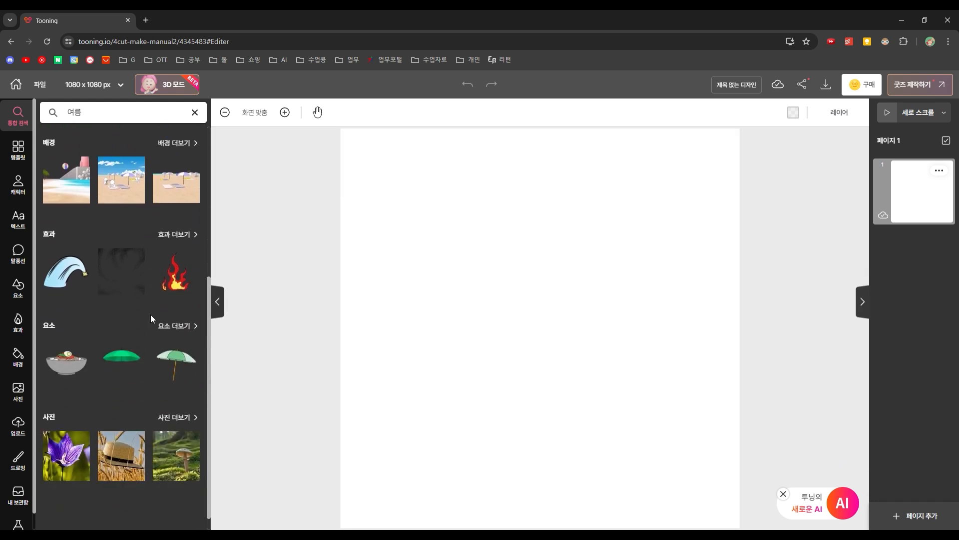
pyautogui.scroll(5, 151, 314)
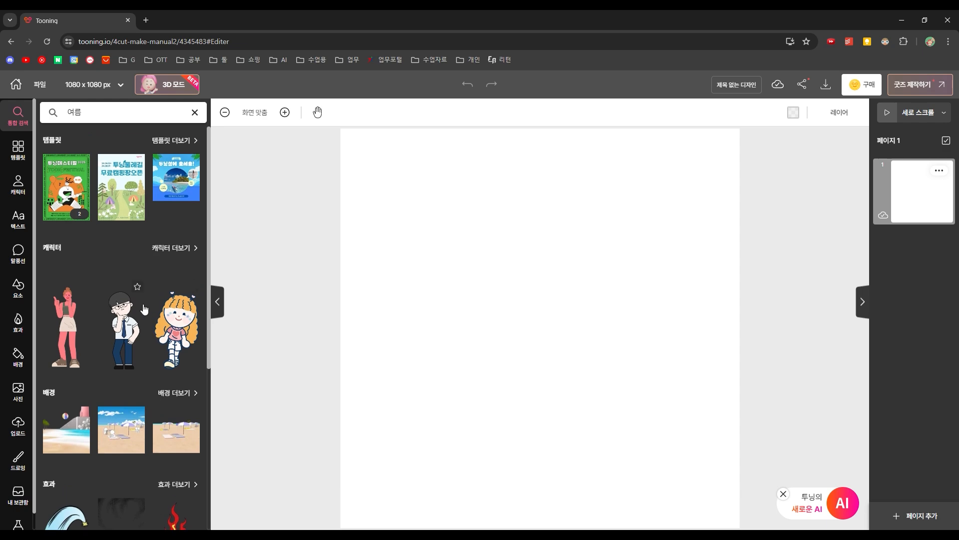
pyautogui.click(193, 141)
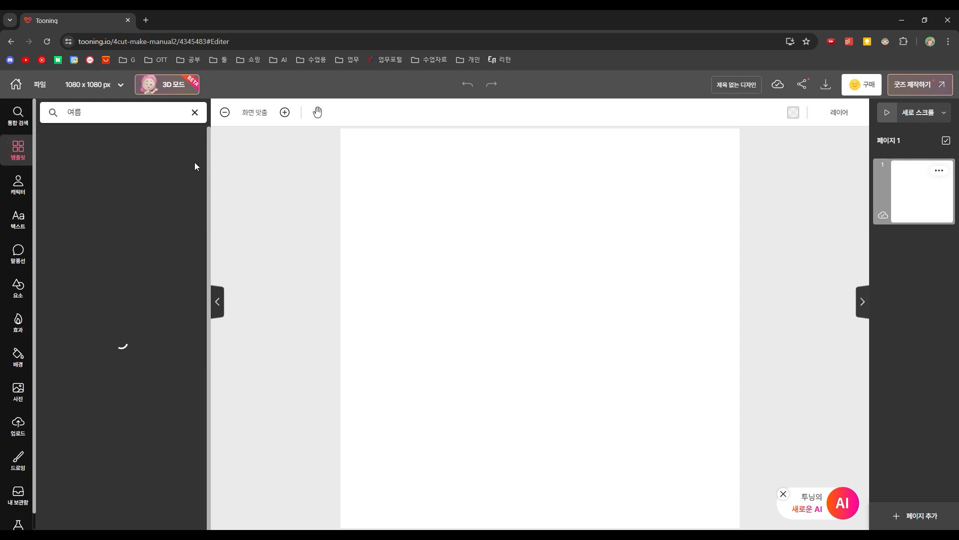
pyautogui.scroll(-6, 154, 344)
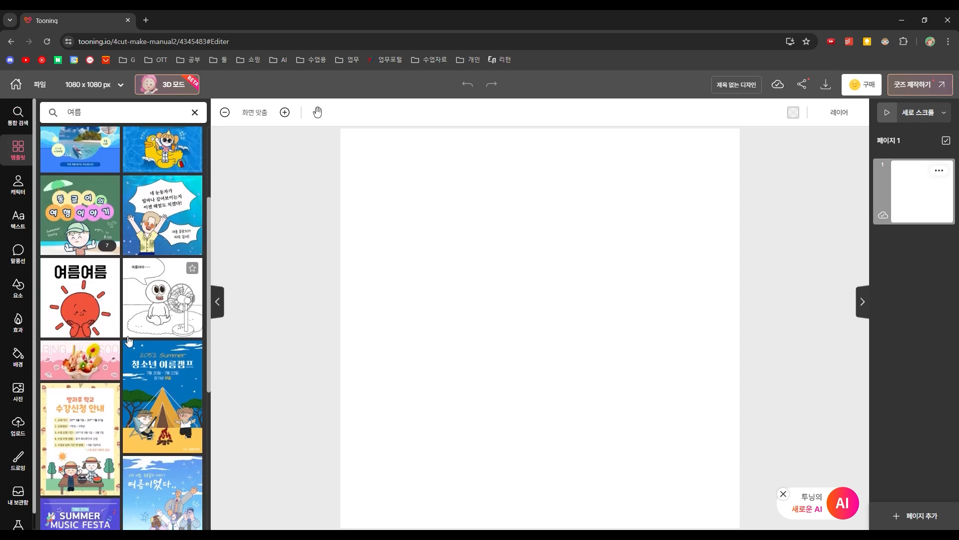
pyautogui.click(163, 358)
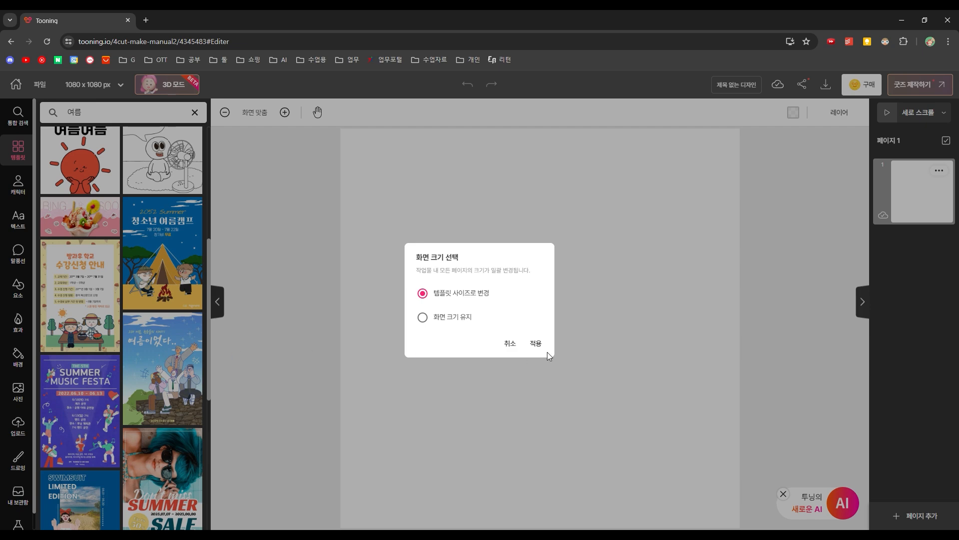
pyautogui.click(537, 344)
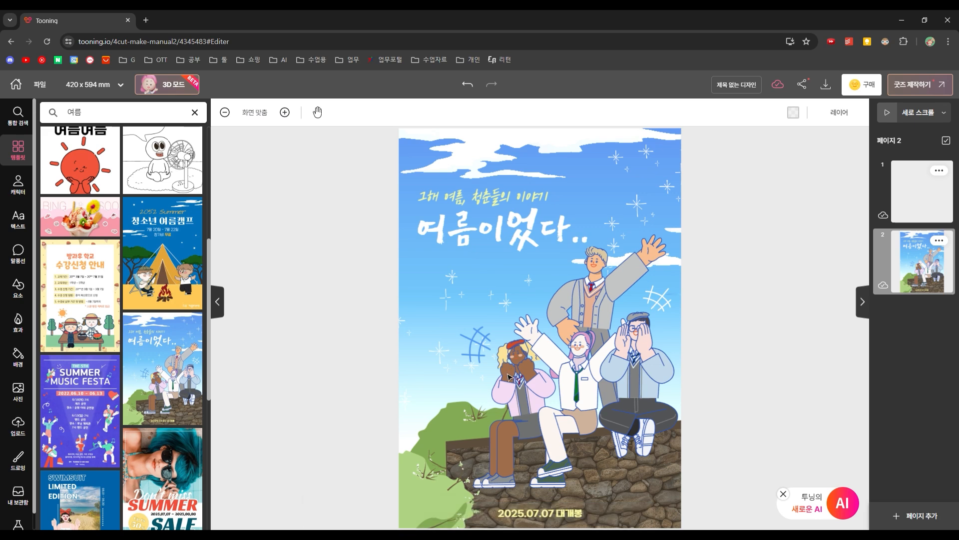
# - Give the purple-haired girl in the green tie a frowning expression and a striding pose with both arms raised
pyautogui.click(509, 376)
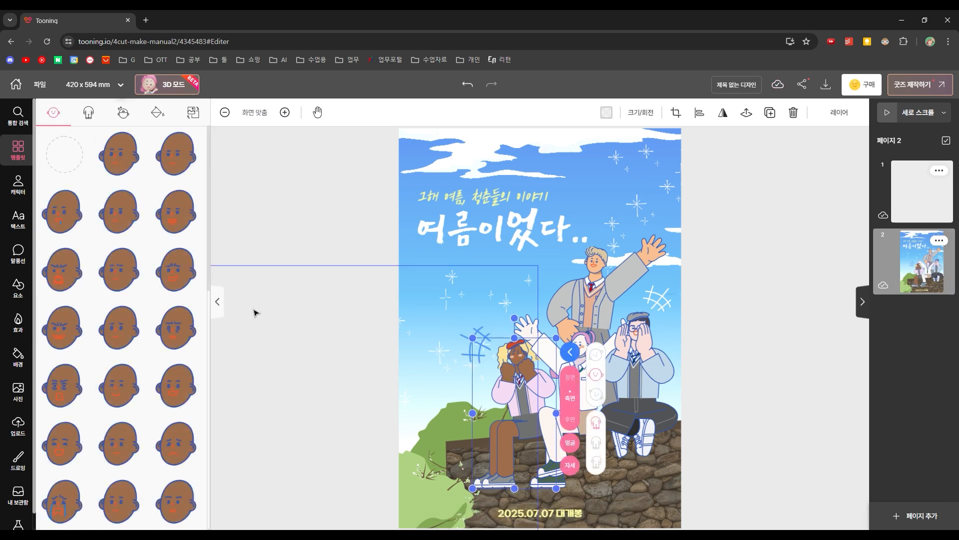
pyautogui.click(590, 331)
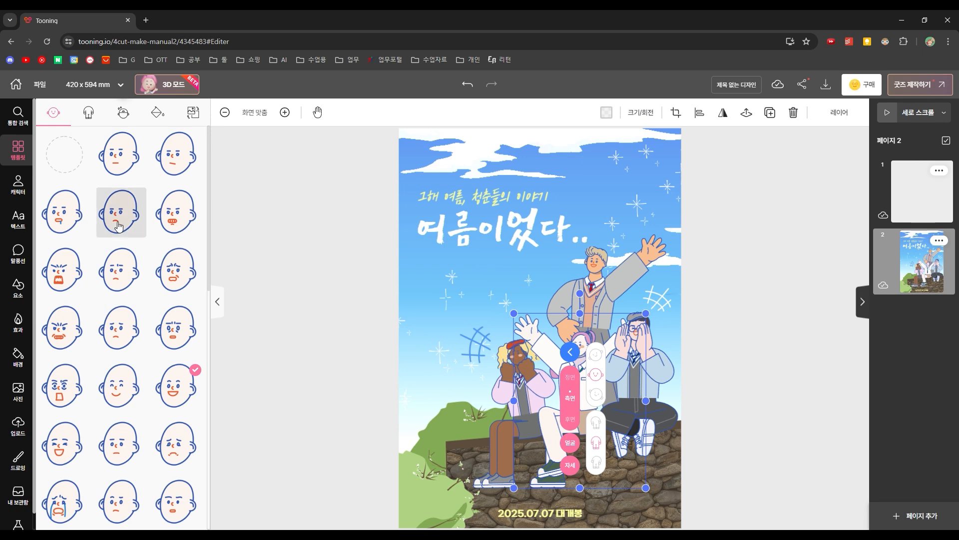
pyautogui.click(120, 220)
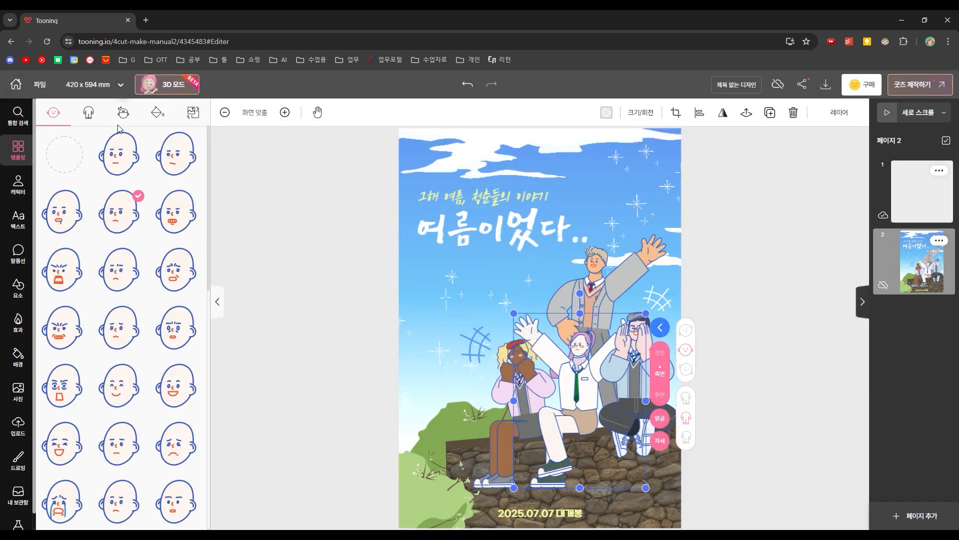
pyautogui.click(99, 117)
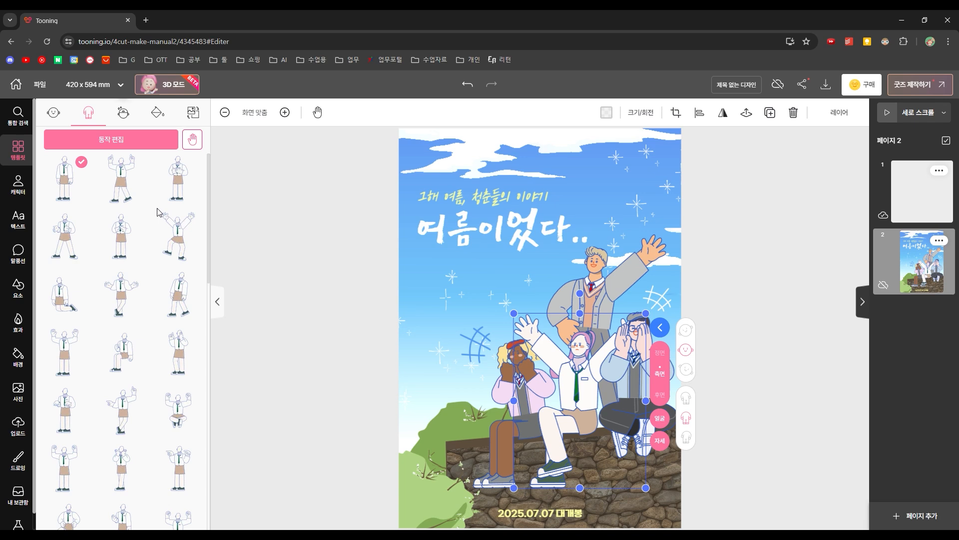
pyautogui.click(176, 227)
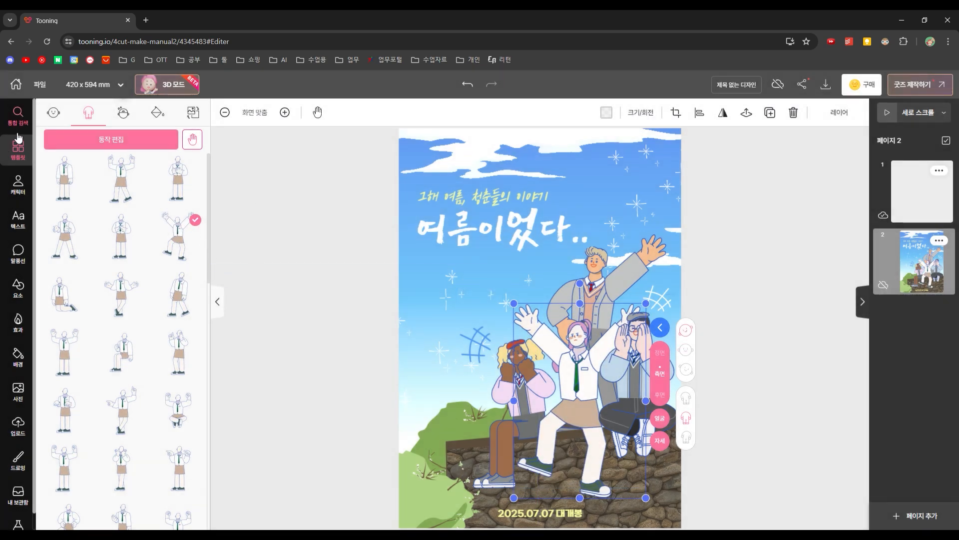
# - Add the 키미 character with the white blouse and gray skirt, undoing the accidental shift of the subtitle text
pyautogui.click(22, 177)
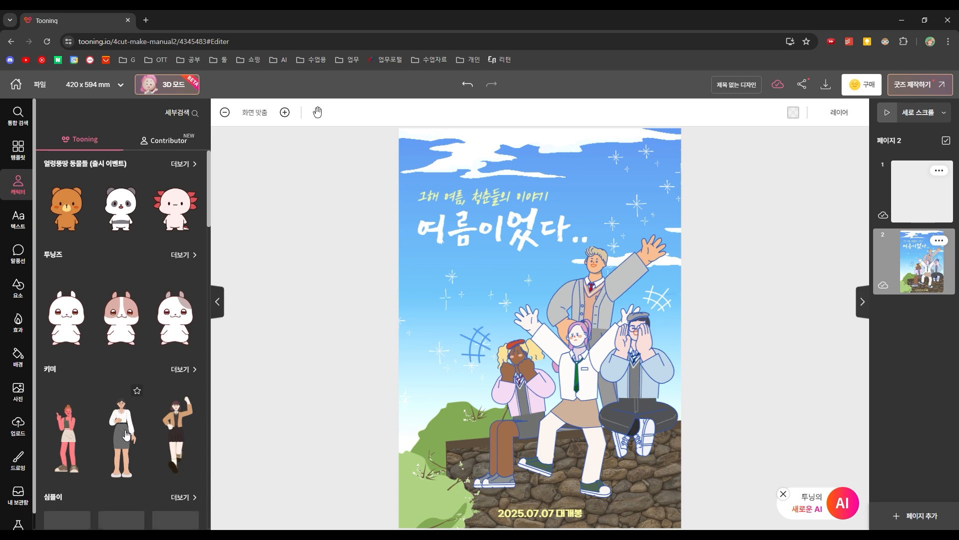
pyautogui.scroll(-2, 127, 339)
pyautogui.click(128, 340)
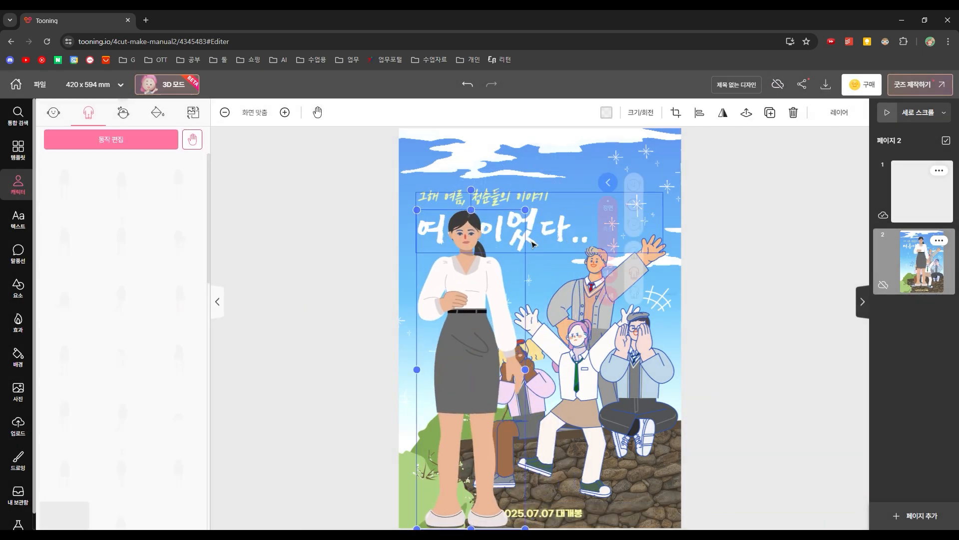
pyautogui.moveTo(524, 209); pyautogui.dragTo(518, 223)
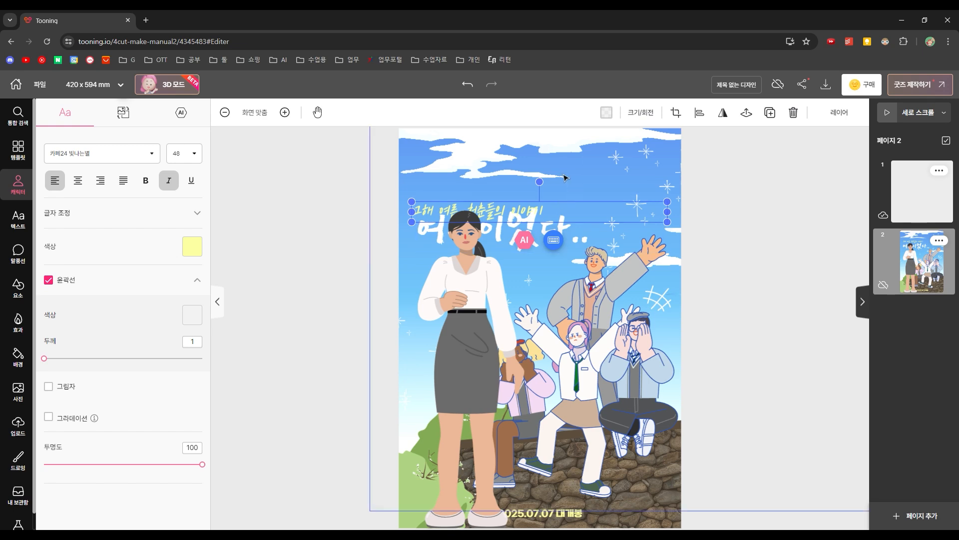
pyautogui.hotkey('ctrl', 'z')
# - Pose the woman in the gray skirt with both arms raised, shrink her and place her beside the seated group under the title
pyautogui.click(475, 299)
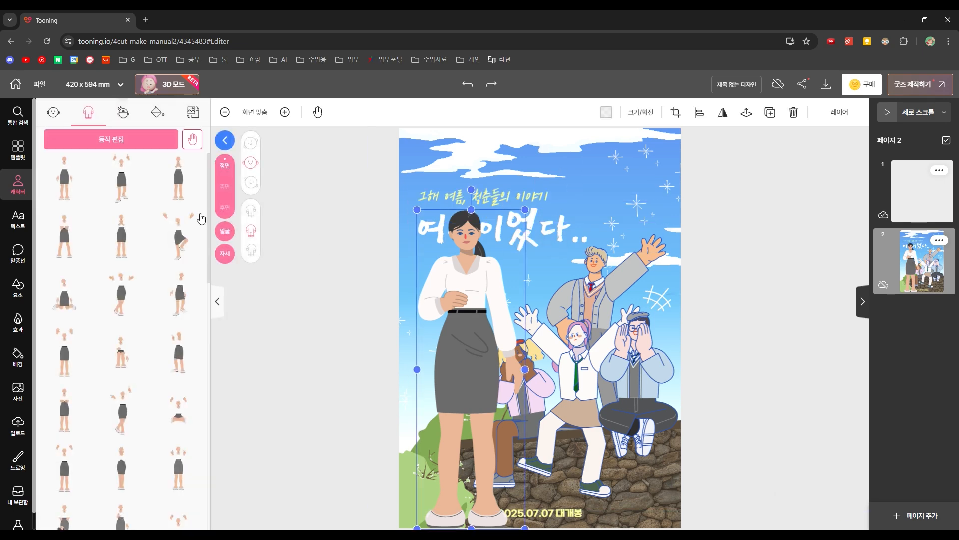
pyautogui.click(118, 179)
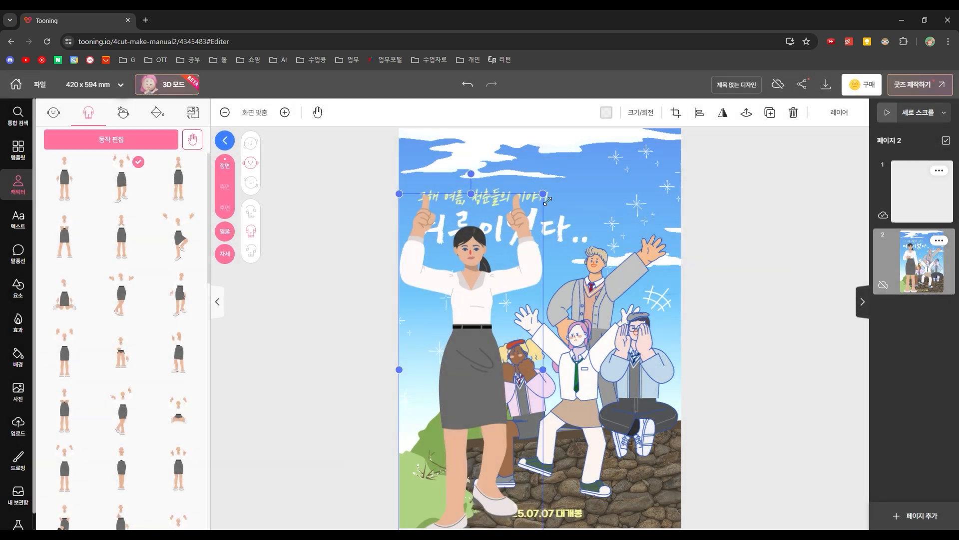
pyautogui.moveTo(548, 200); pyautogui.dragTo(497, 317)
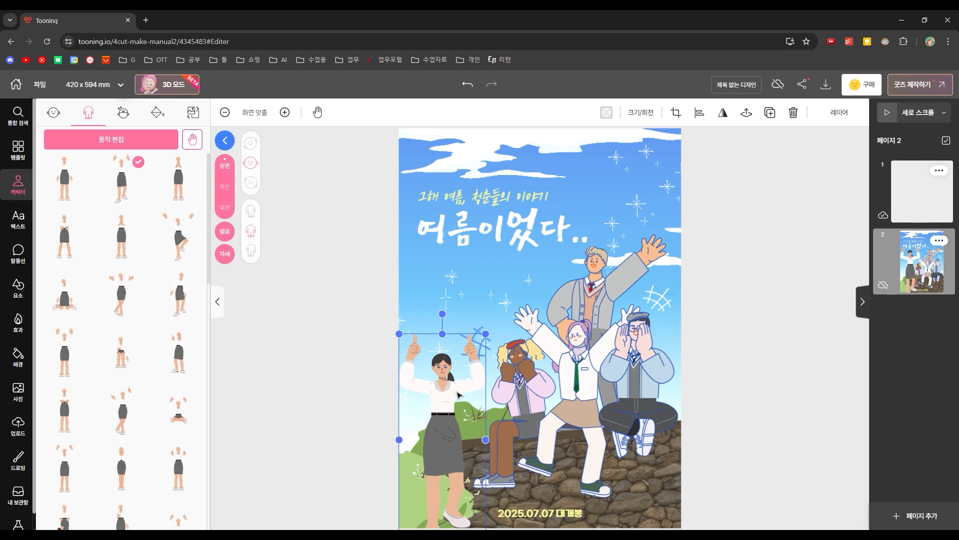
pyautogui.moveTo(441, 398); pyautogui.dragTo(452, 342)
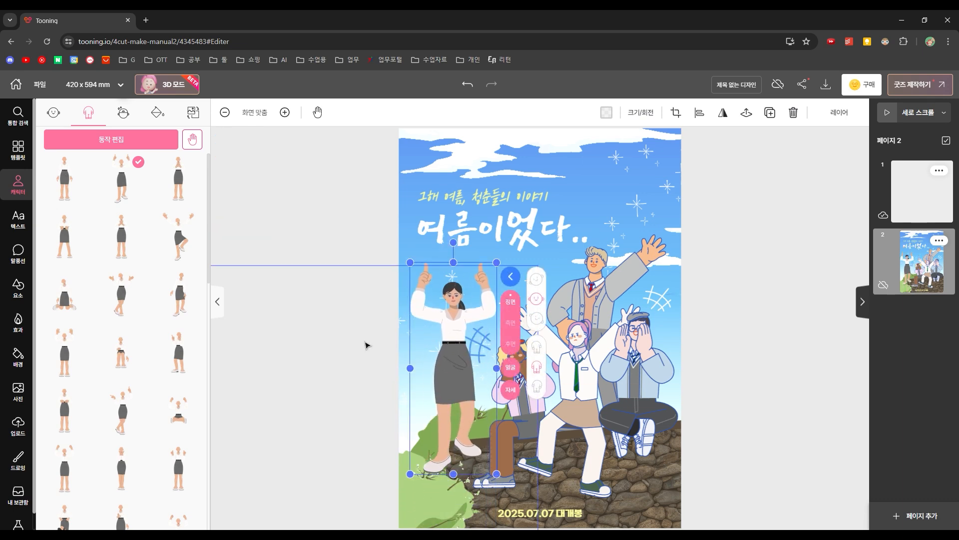
# - Give the woman in the gray skirt a smiling expression and deselect her
pyautogui.click(70, 117)
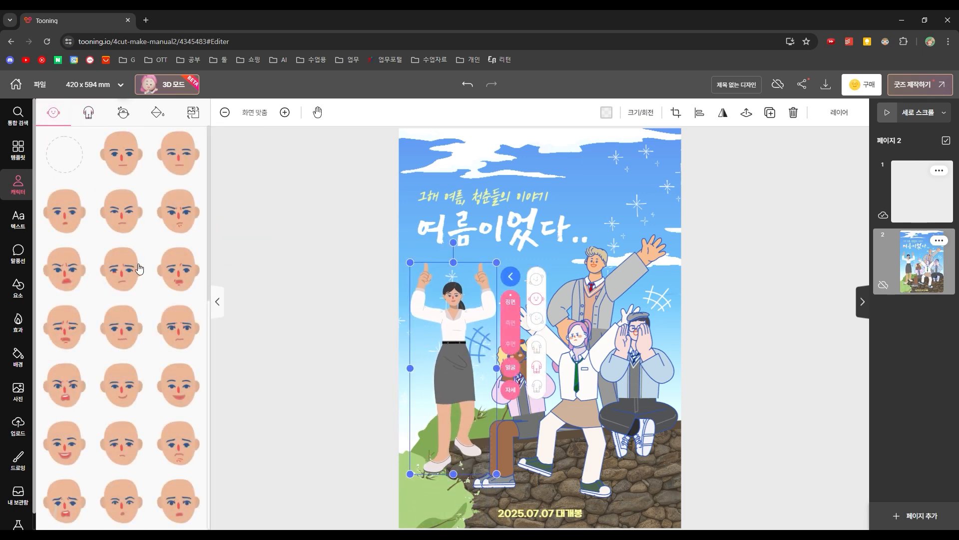
pyautogui.scroll(-5, 150, 298)
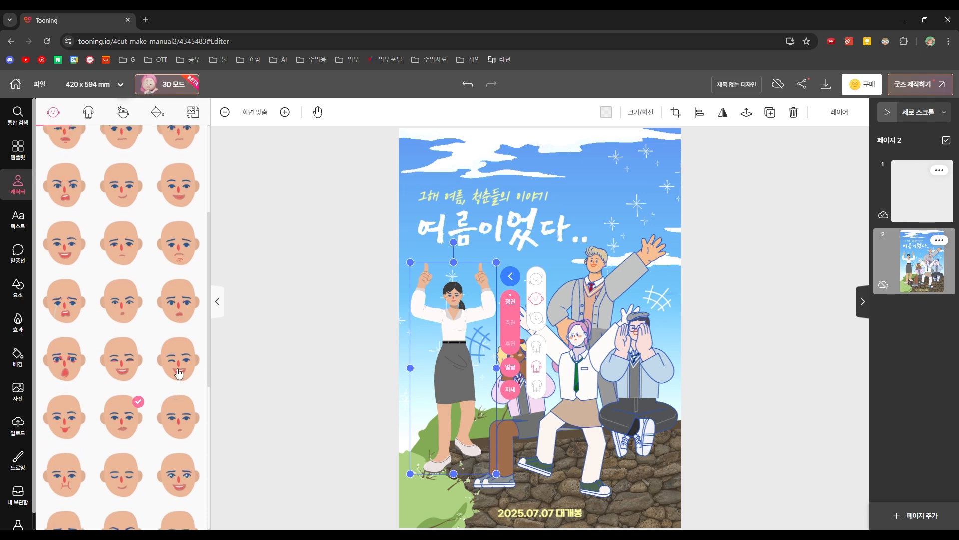
pyautogui.click(178, 360)
pyautogui.click(320, 409)
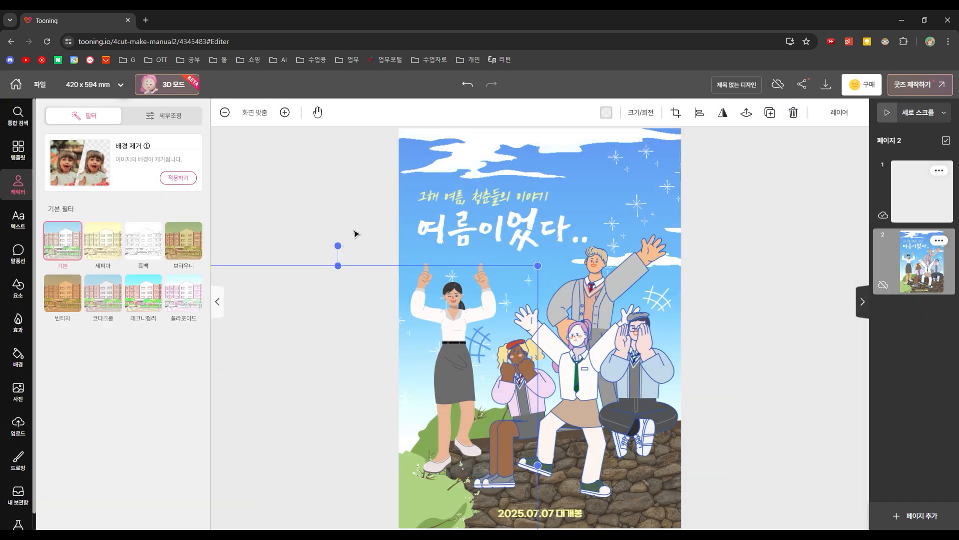
pyautogui.click(381, 208)
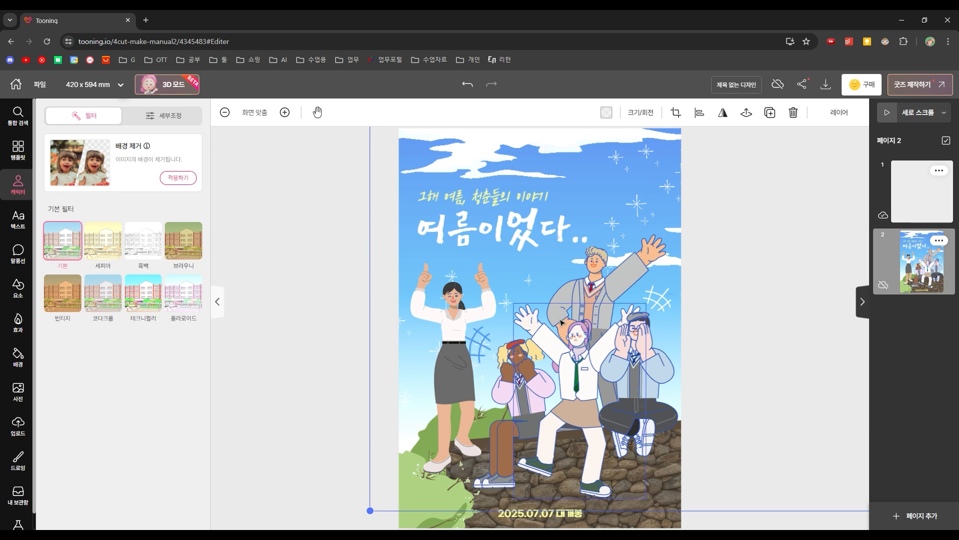
pyautogui.click(223, 232)
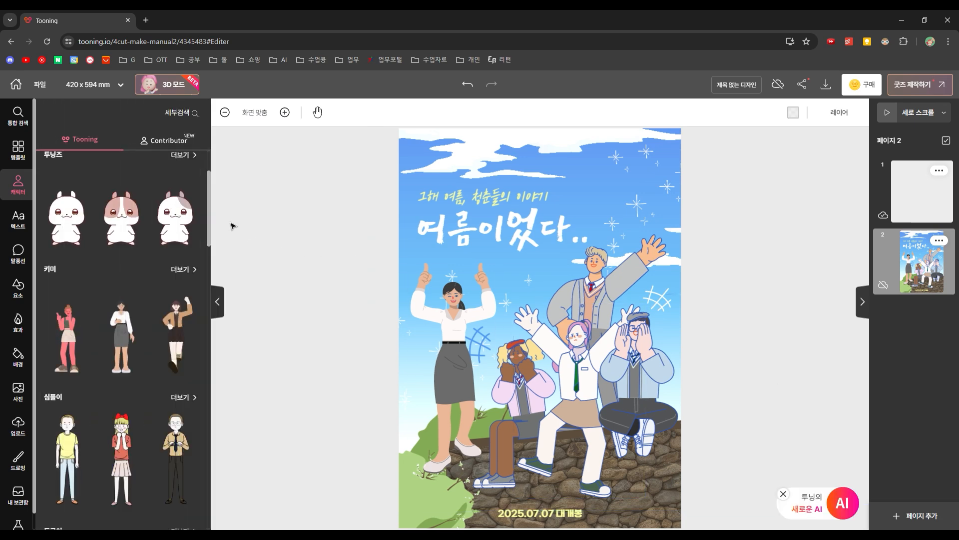
pyautogui.scroll(-1, 106, 270)
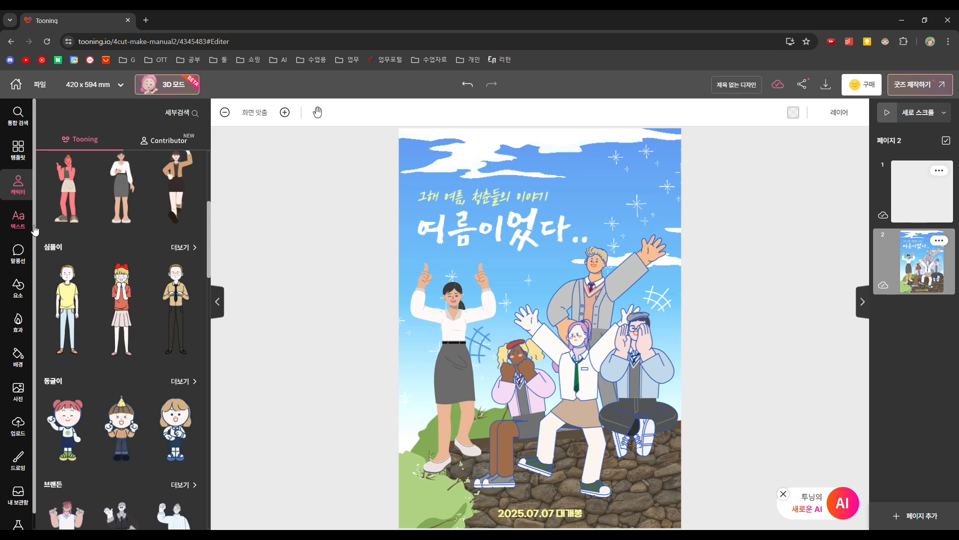
pyautogui.click(33, 226)
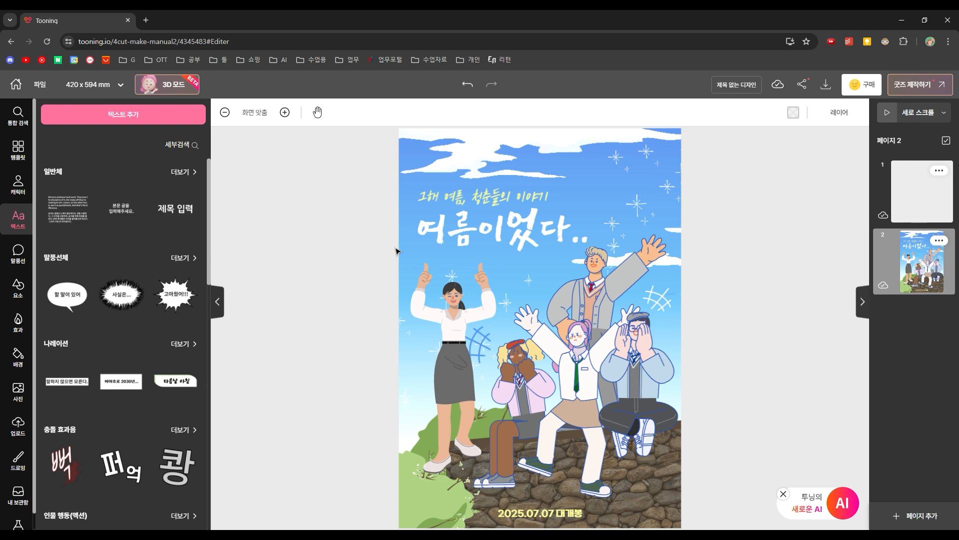
# - Delete the blank first page so only the summer poster page is kept
pyautogui.click(936, 173)
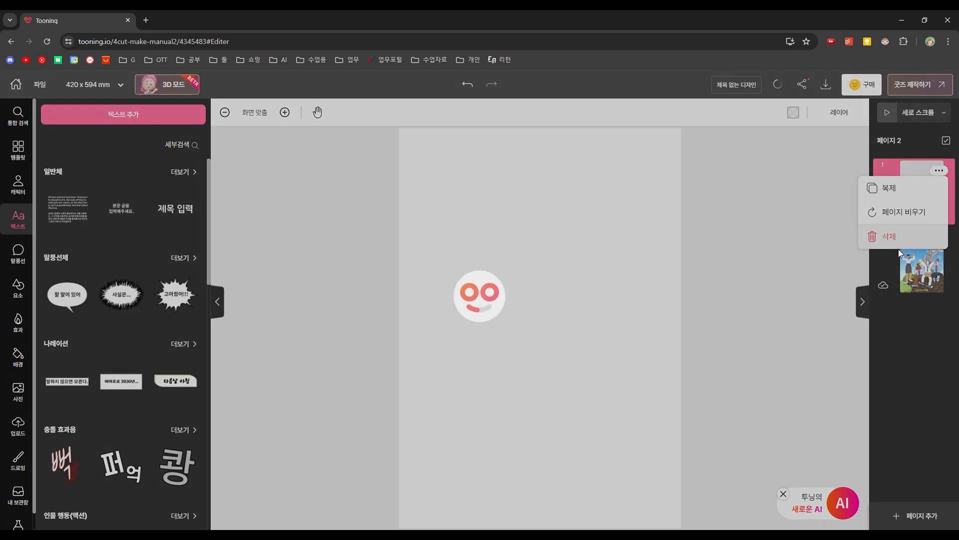
pyautogui.click(892, 241)
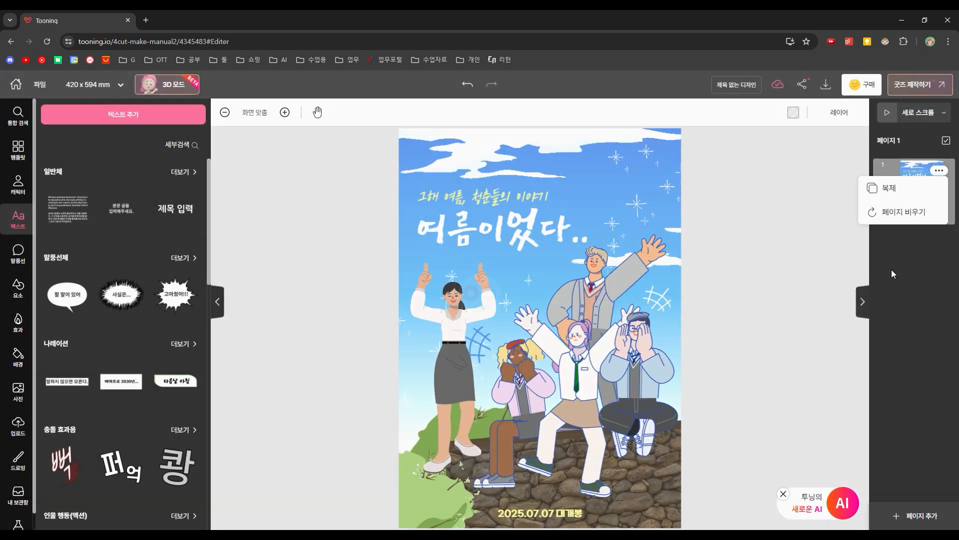
pyautogui.click(892, 270)
pyautogui.click(762, 265)
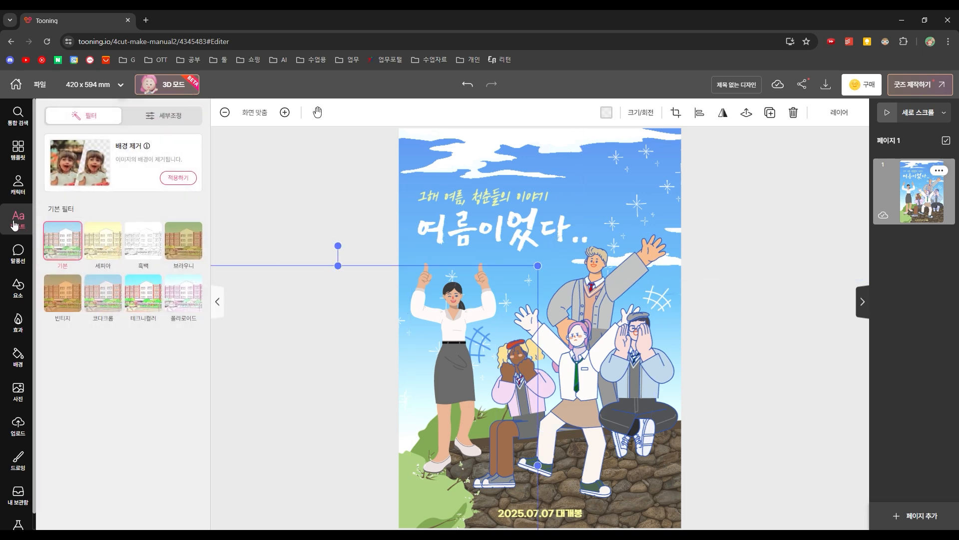
# - Add the first 속마음 thought bubble, shrink it to about half size and place it above the standing man
pyautogui.click(16, 248)
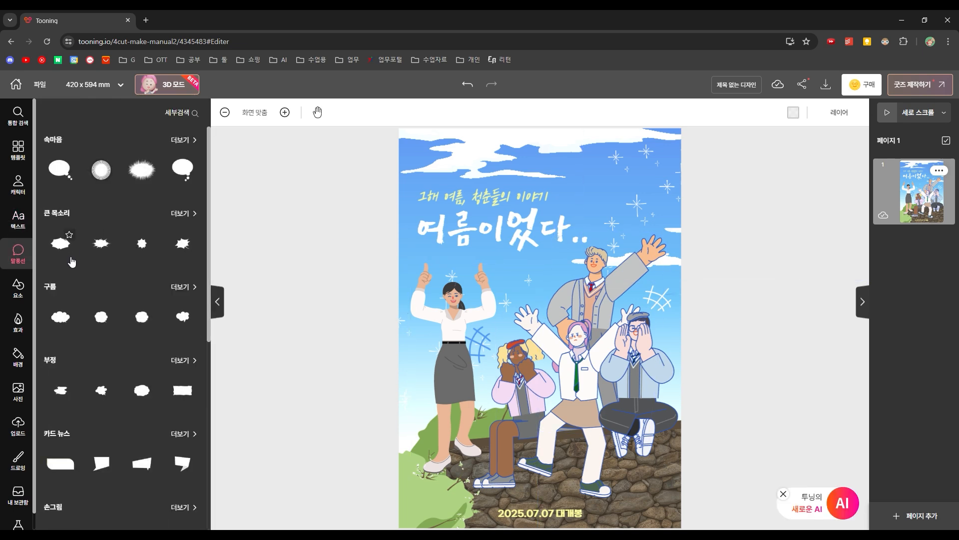
pyautogui.click(59, 169)
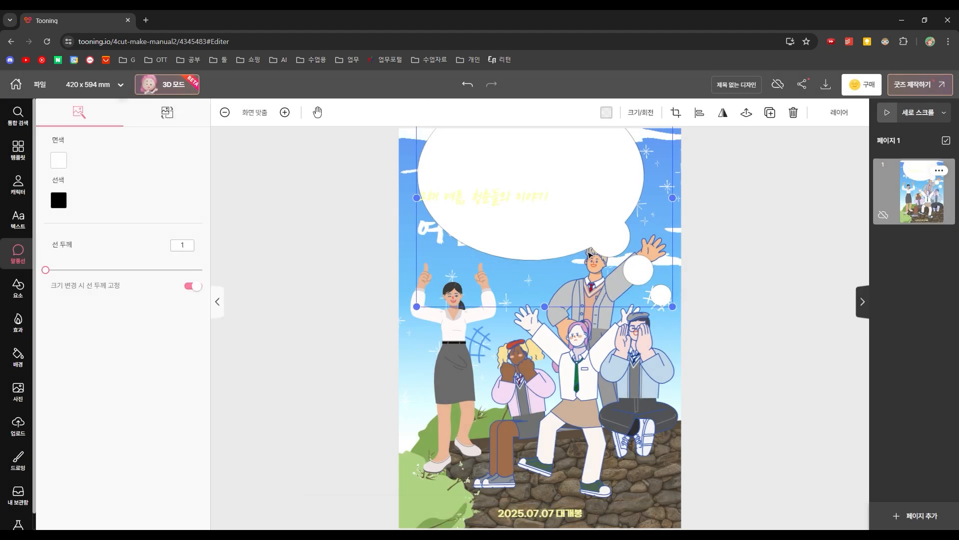
pyautogui.moveTo(673, 305); pyautogui.dragTo(541, 195)
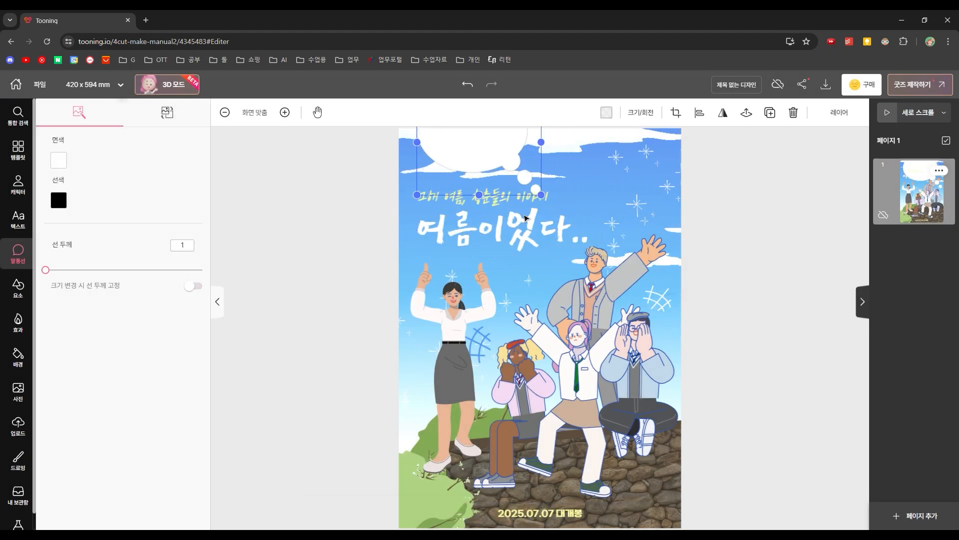
pyautogui.moveTo(475, 156); pyautogui.dragTo(612, 227)
# - Change the text colour of the large title 여름이었다.. from the preset swatches to yellow-green
pyautogui.rightClick(612, 228)
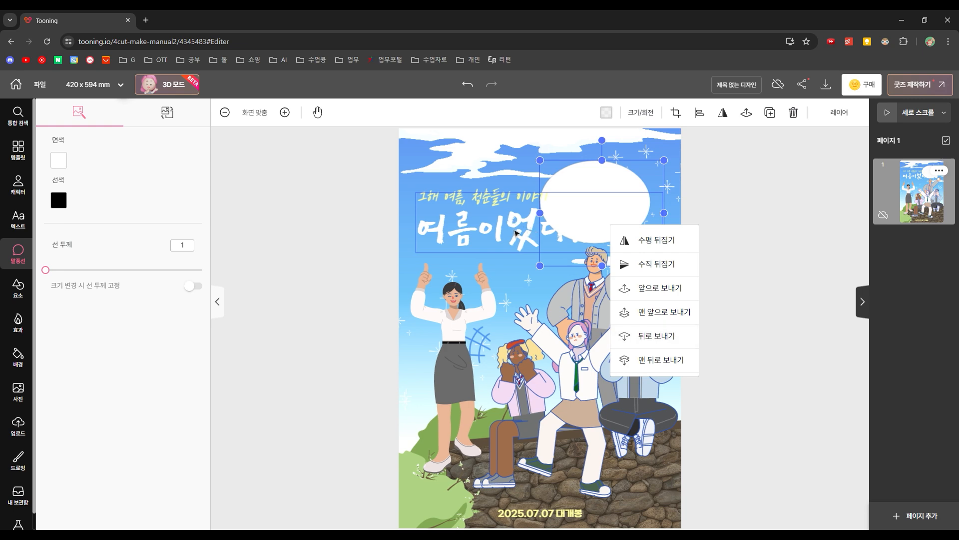
pyautogui.click(514, 233)
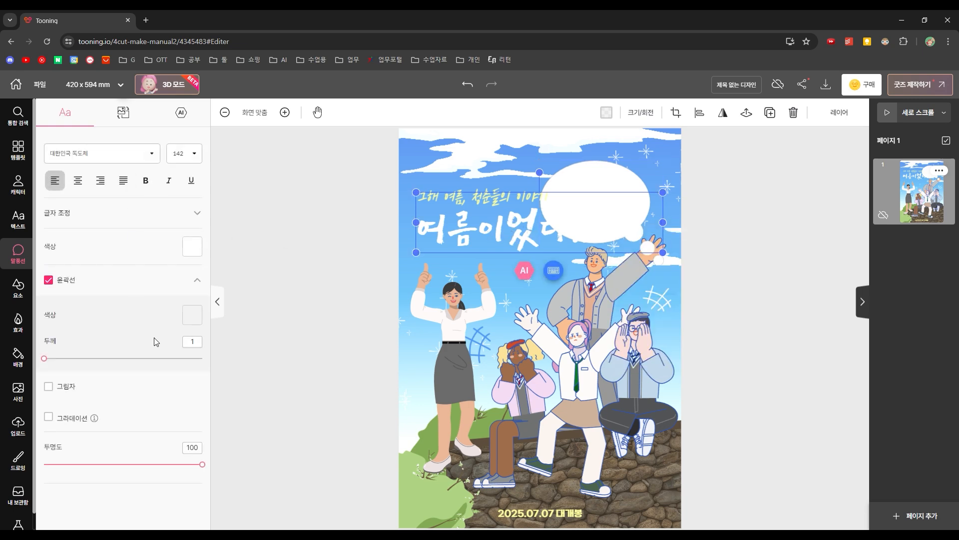
pyautogui.click(191, 255)
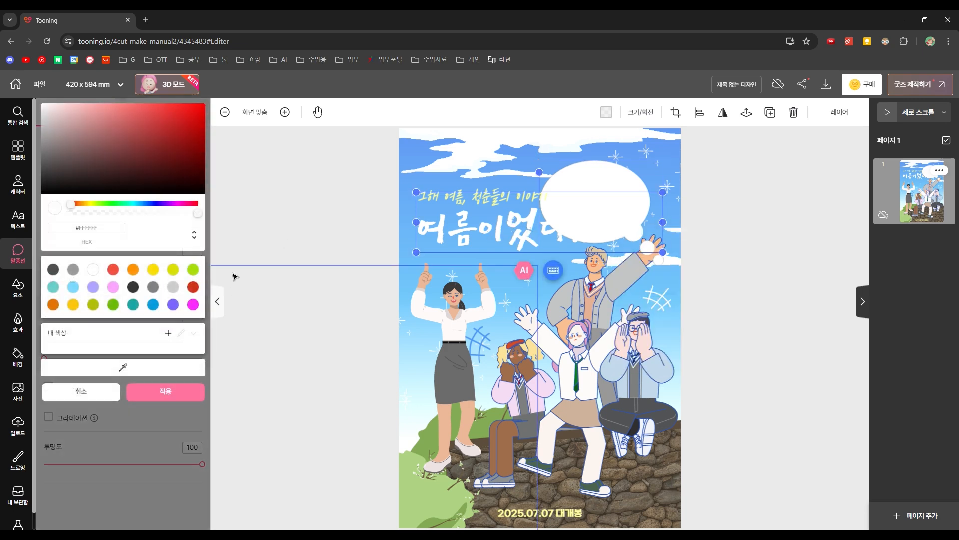
pyautogui.click(173, 270)
pyautogui.click(331, 347)
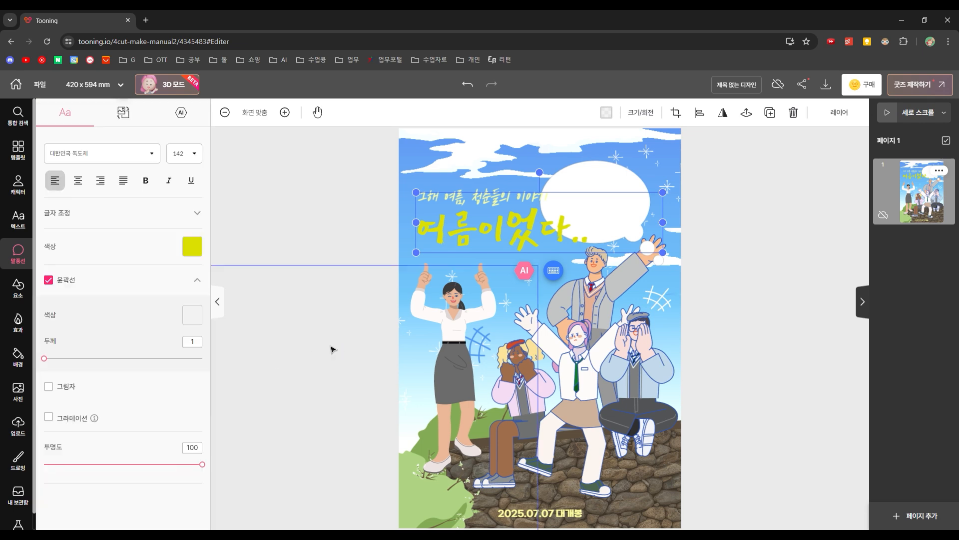
# - Try a spiky burst speech bubble from the 효과 group on the poster and undo the addition
pyautogui.click(30, 248)
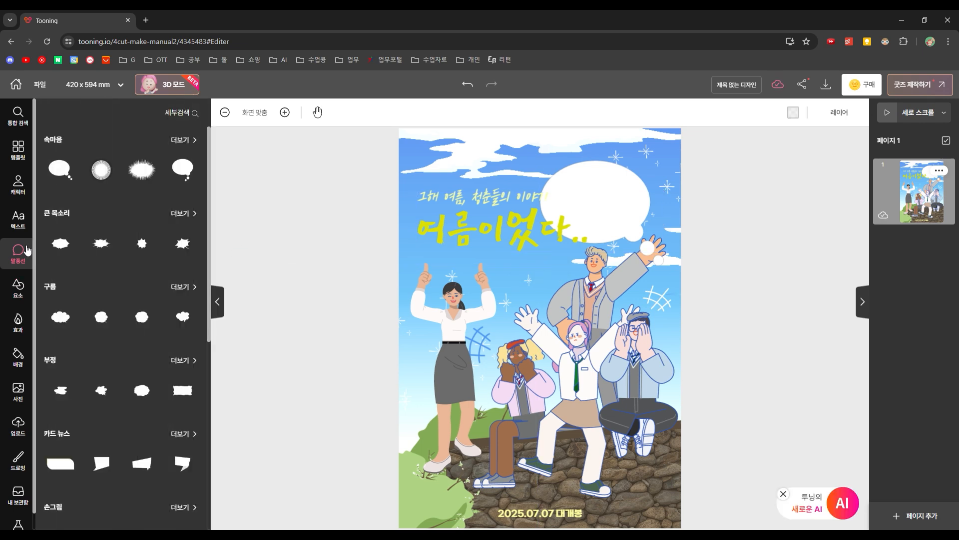
pyautogui.scroll(-6, 104, 379)
pyautogui.click(142, 405)
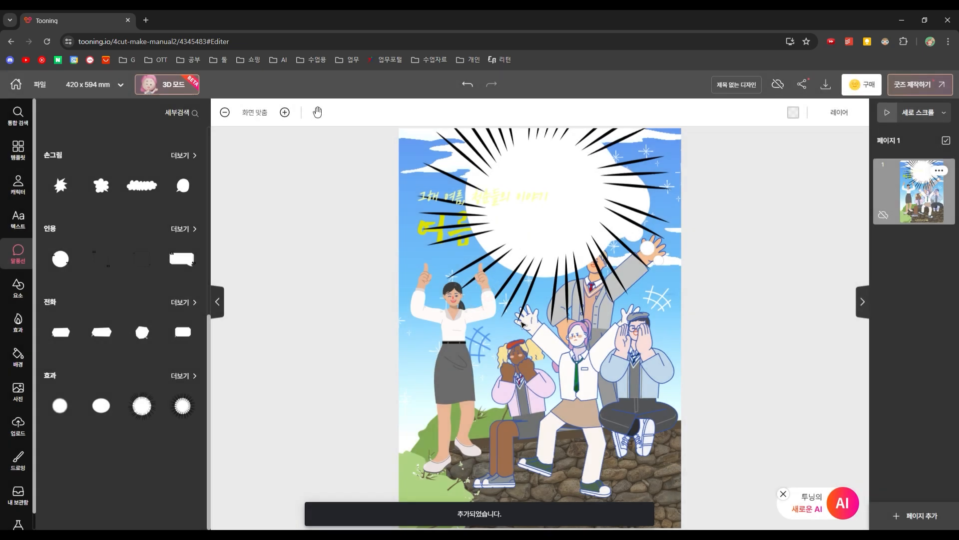
pyautogui.hotkey('ctrl', 'z')
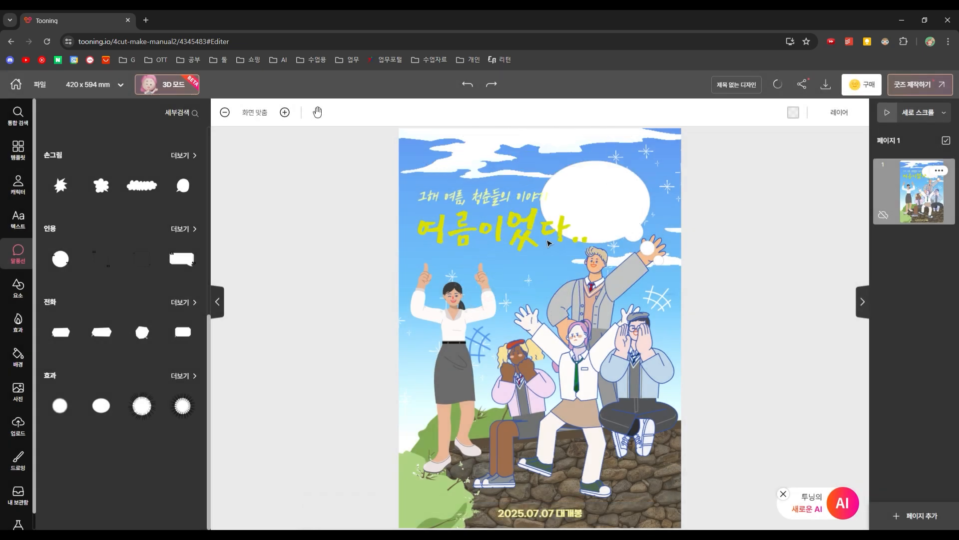
# - Add the salmon scribble from the 스티커 elements and place it over the title
pyautogui.click(17, 287)
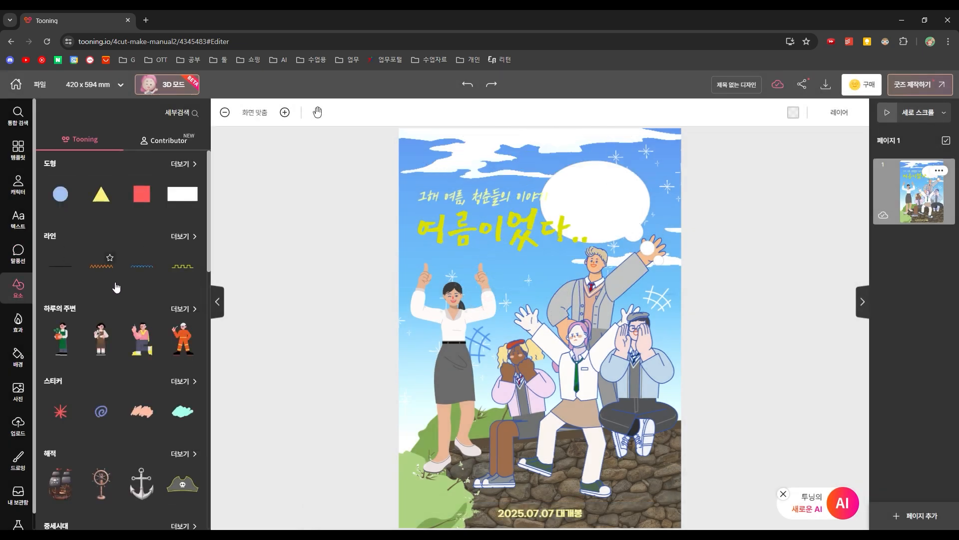
pyautogui.scroll(-3, 152, 282)
pyautogui.scroll(3, 152, 289)
pyautogui.click(152, 411)
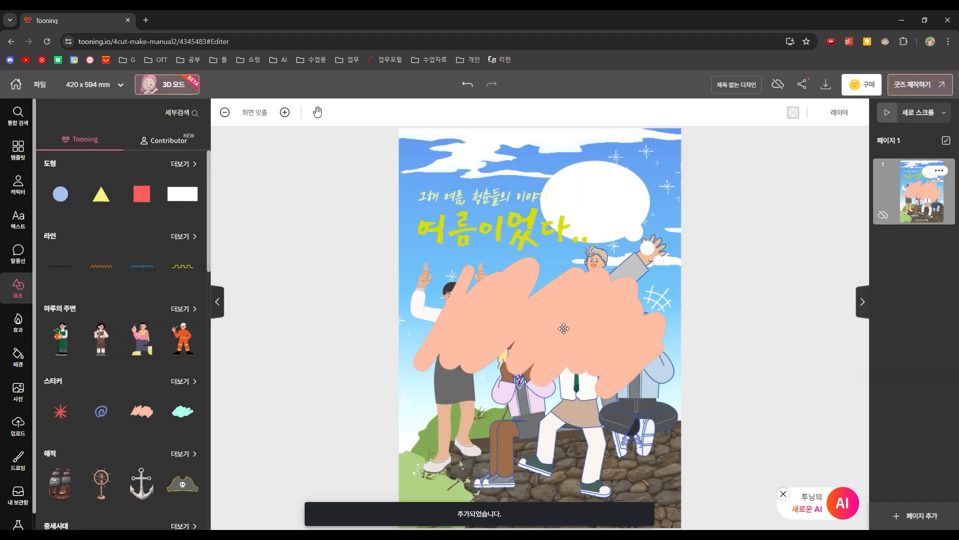
pyautogui.moveTo(563, 328); pyautogui.dragTo(510, 266)
# - Send the salmon scribble backward repeatedly until it lies behind the characters
pyautogui.rightClick(564, 275)
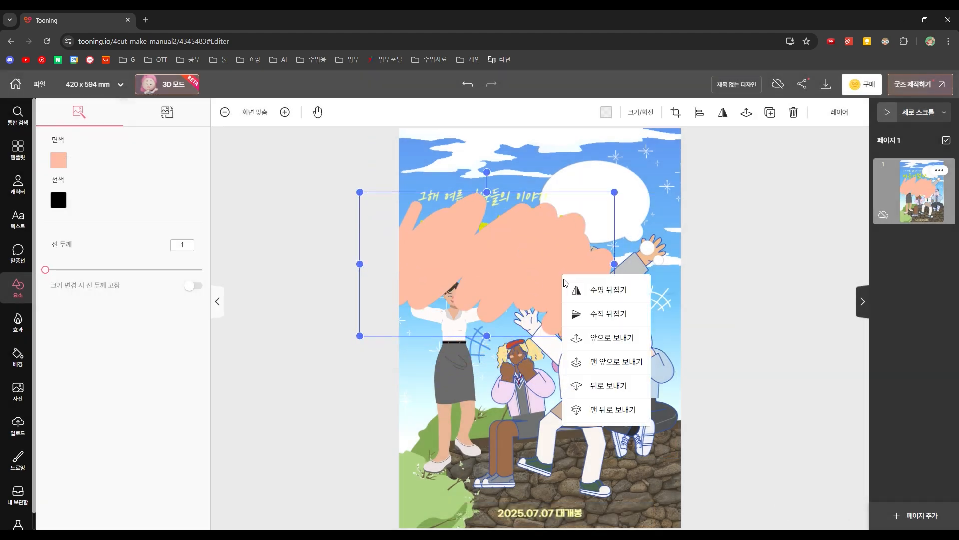
pyautogui.click(608, 385)
pyautogui.click(605, 382)
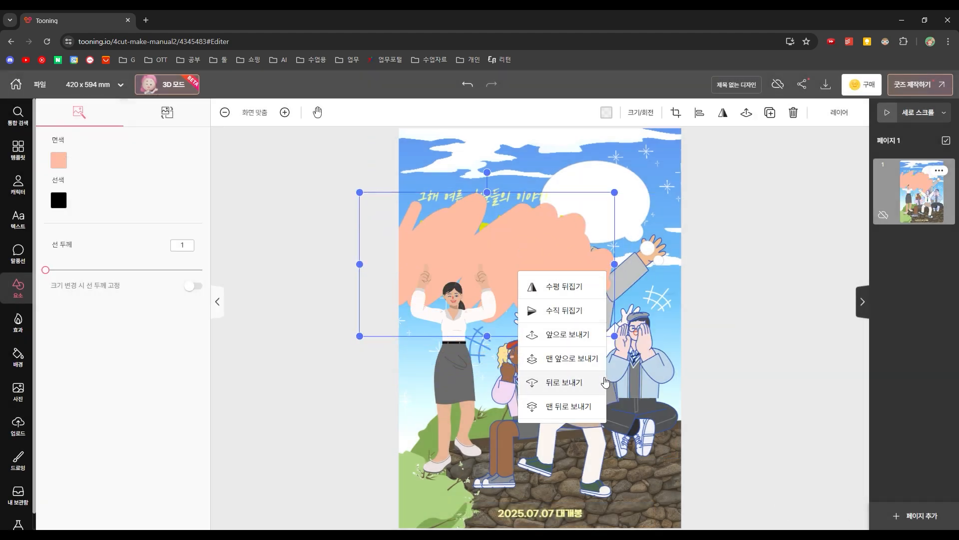
pyautogui.click(562, 382)
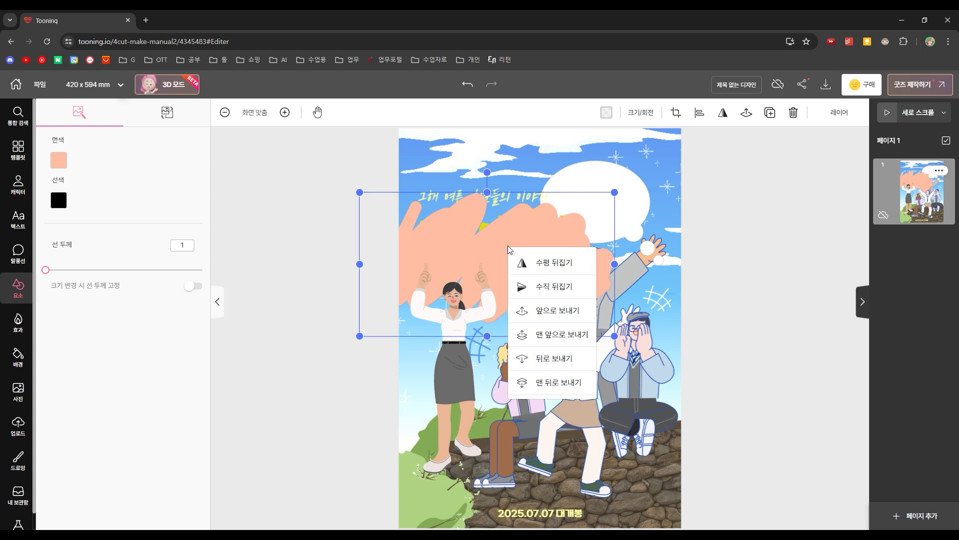
# - Shrink the salmon scribble to about two thirds of its size and centre it on the title text
pyautogui.click(427, 253)
pyautogui.moveTo(360, 336); pyautogui.dragTo(455, 282)
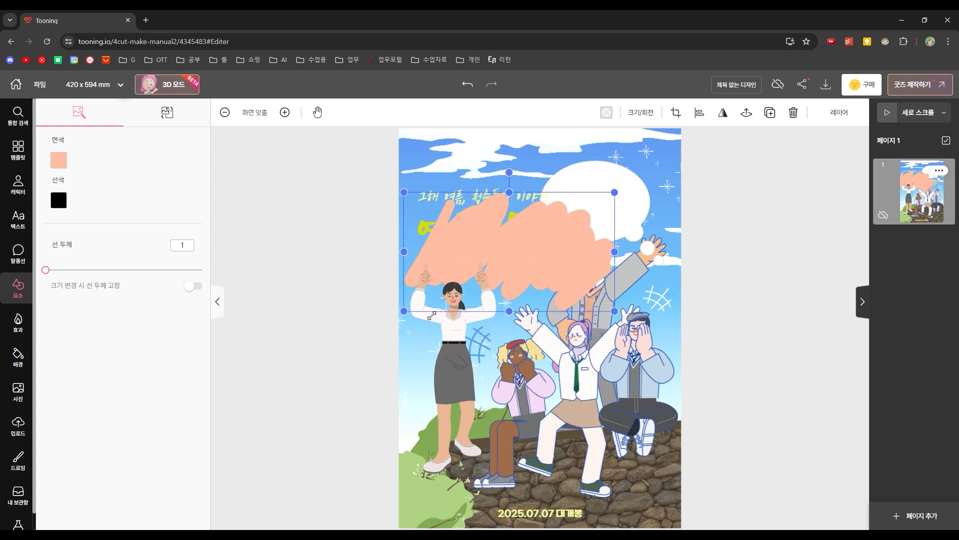
pyautogui.moveTo(532, 253); pyautogui.dragTo(483, 248)
# - Send the salmon scribble backward until it sits behind the large title, and deselect it
pyautogui.rightClick(516, 242)
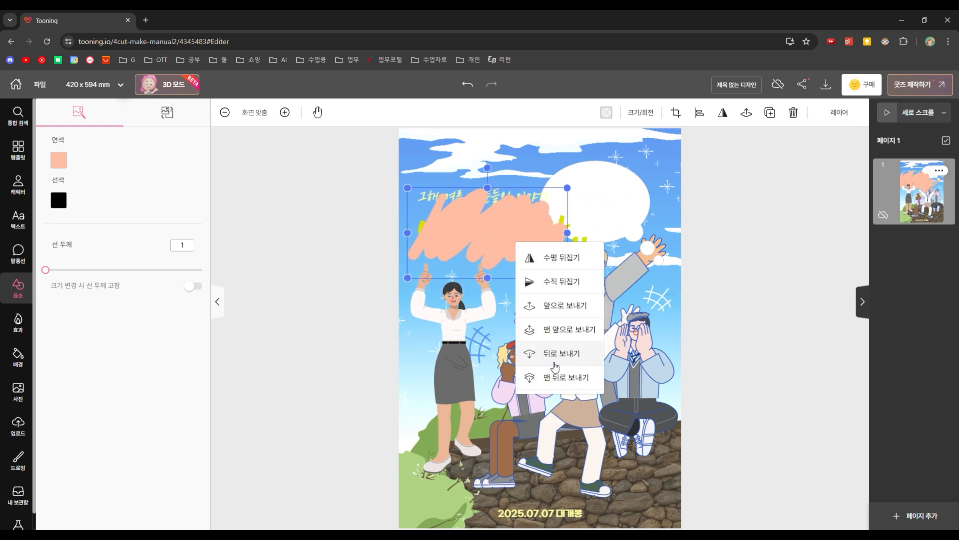
pyautogui.click(432, 202)
pyautogui.moveTo(478, 227); pyautogui.dragTo(522, 241)
pyautogui.rightClick(434, 230)
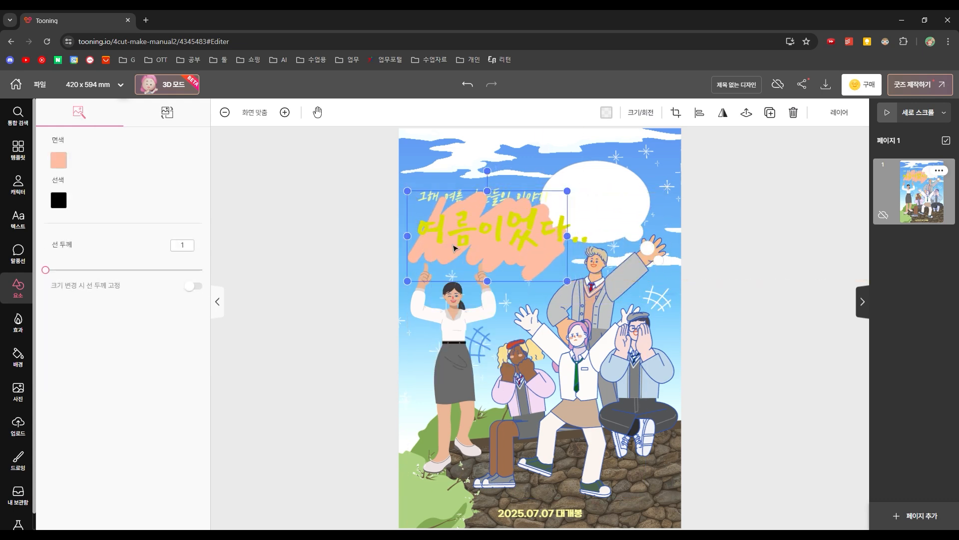
pyautogui.click(347, 294)
pyautogui.click(707, 327)
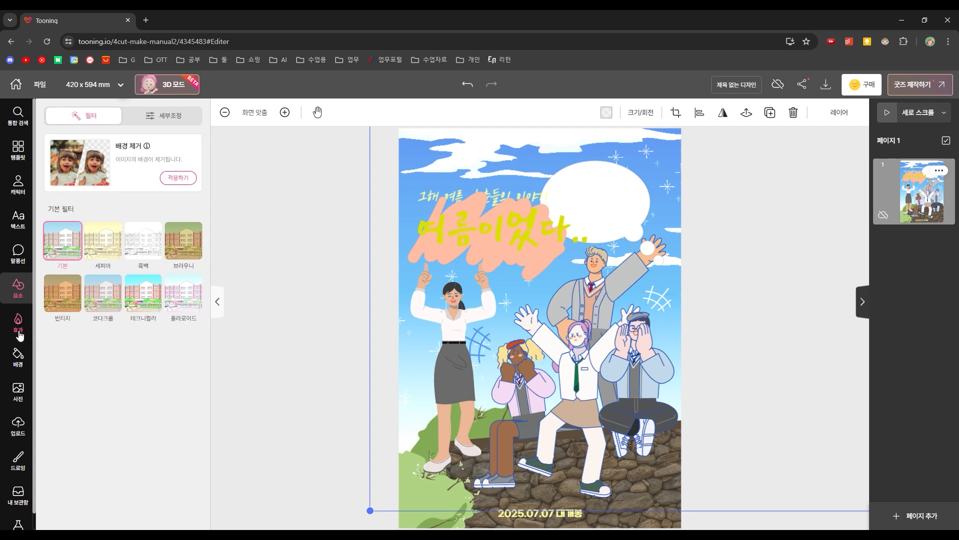
# - Try adding the woman holding a potted plant from the 하루의 주변 elements and undo the addition
pyautogui.click(18, 299)
pyautogui.scroll(-1, 125, 324)
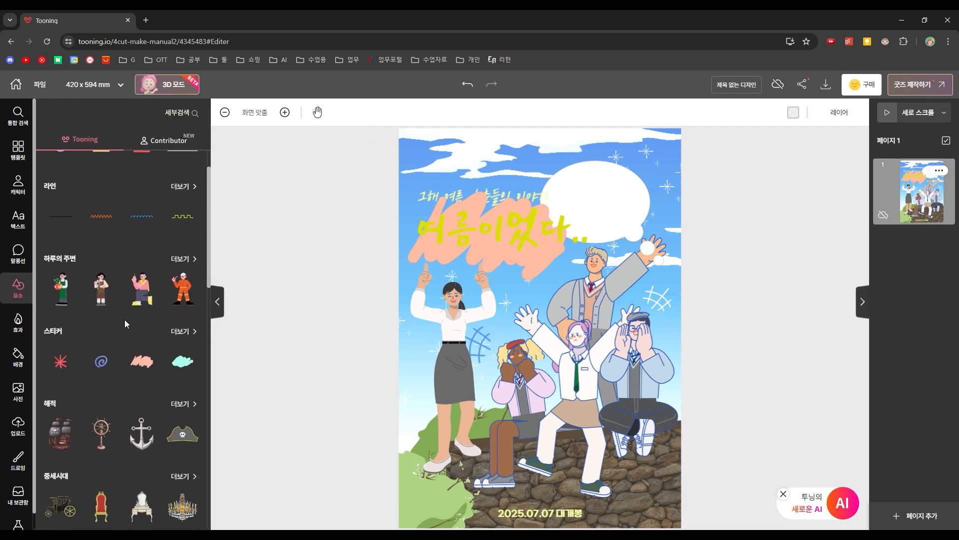
pyautogui.click(69, 297)
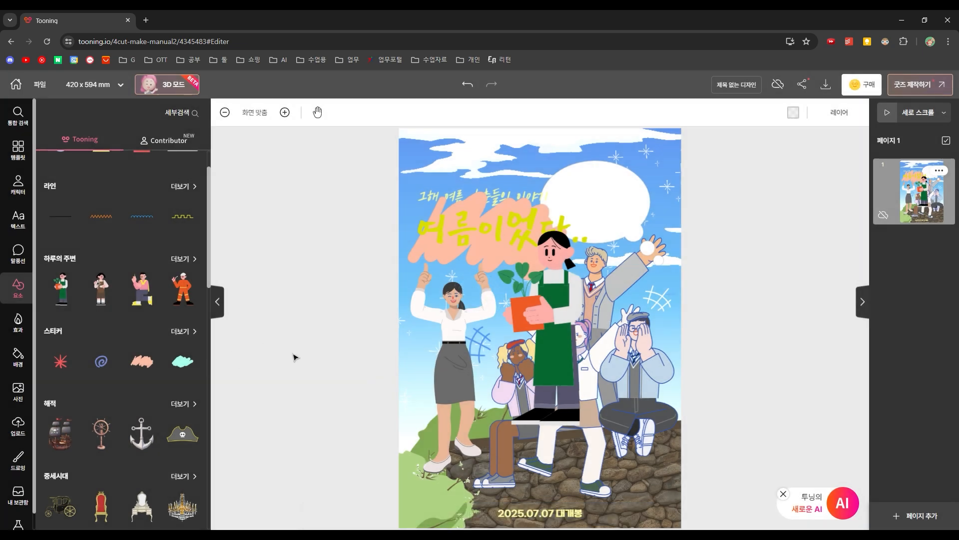
pyautogui.hotkey('ctrl', 'z')
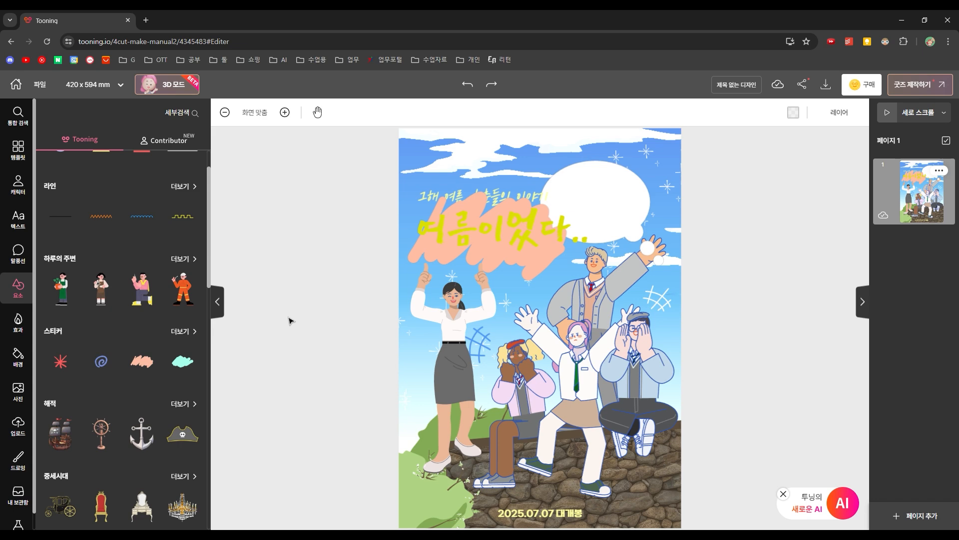
# - Add the plain yellow star from the 사방효과 effects, shrink it to about a fifth and place it at the purple-haired student's raised hand
pyautogui.click(19, 324)
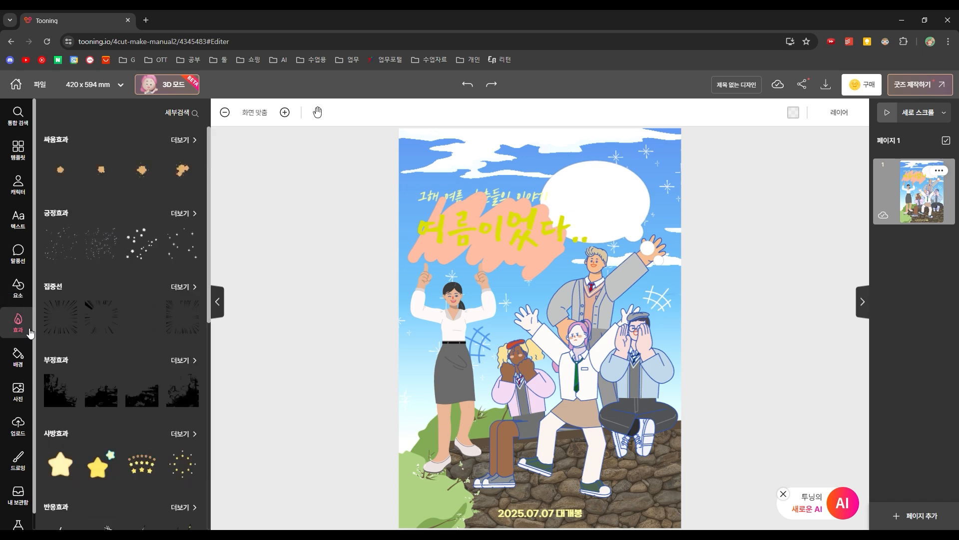
pyautogui.scroll(-3, 93, 382)
pyautogui.scroll(3, 98, 379)
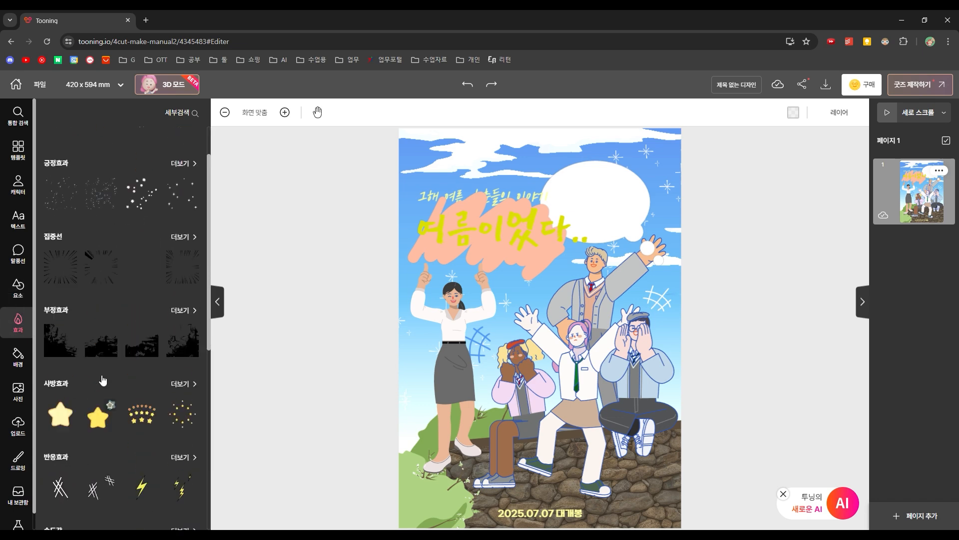
pyautogui.scroll(-5, 70, 375)
pyautogui.click(71, 229)
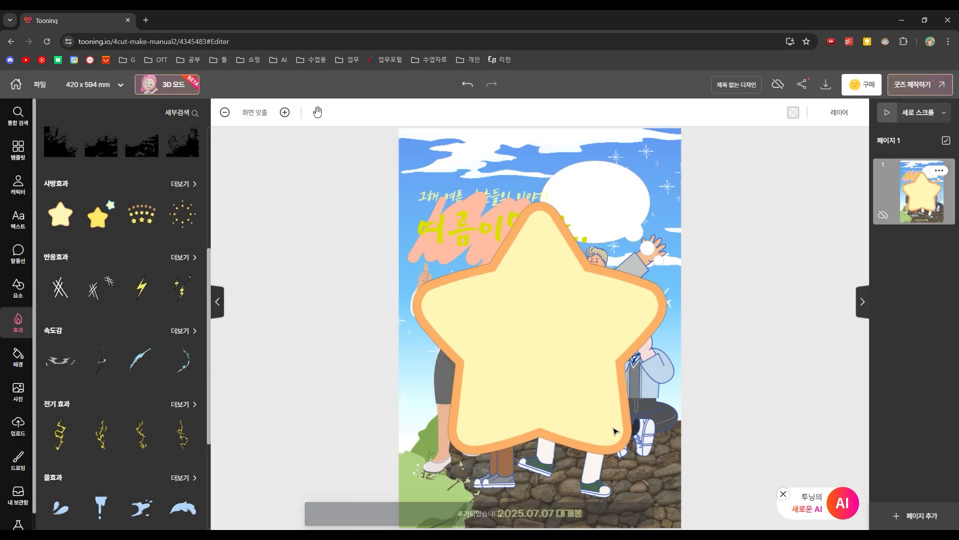
pyautogui.click(614, 428)
pyautogui.moveTo(668, 456); pyautogui.dragTo(529, 311)
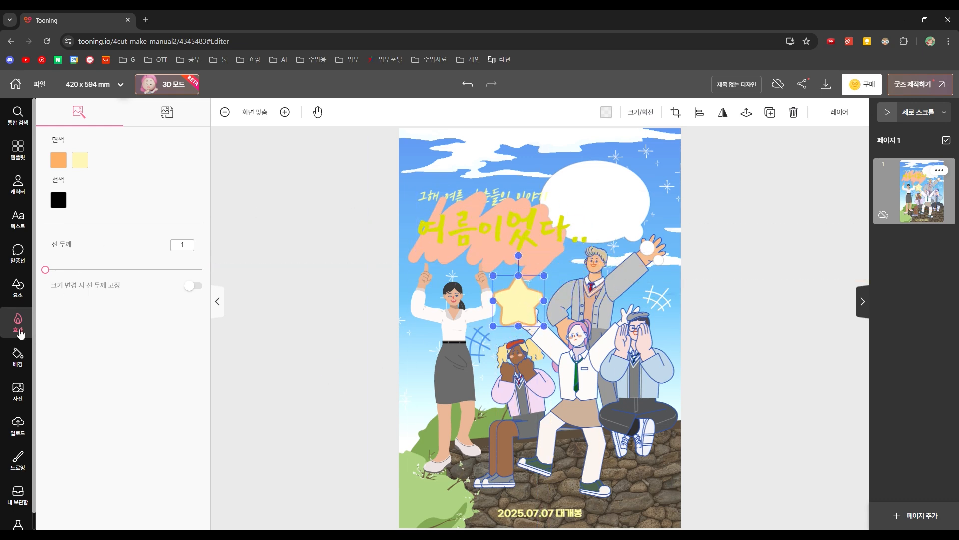
# - Add the third flame from the 불효과 effects, shrink it and place it above the standing man's raised hand
pyautogui.click(19, 327)
pyautogui.scroll(-4, 110, 383)
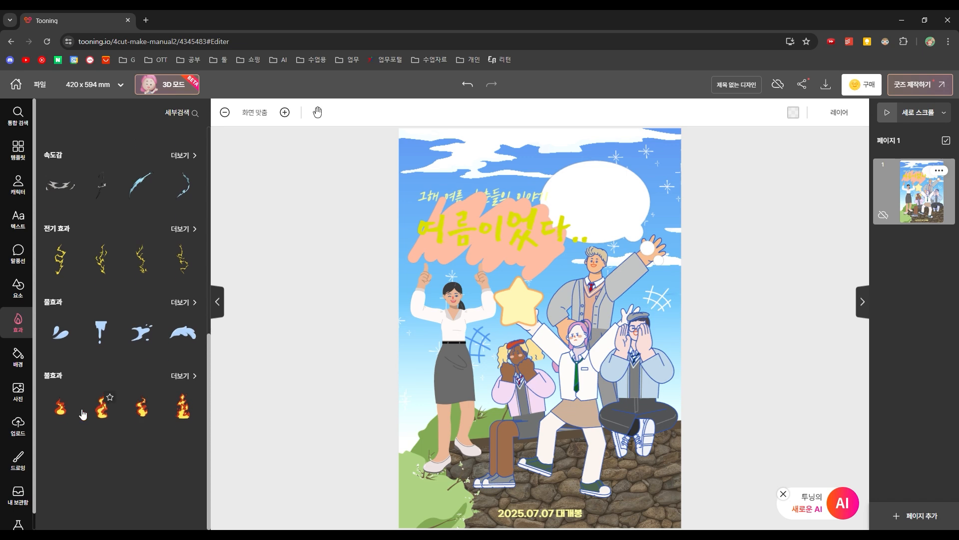
pyautogui.click(145, 407)
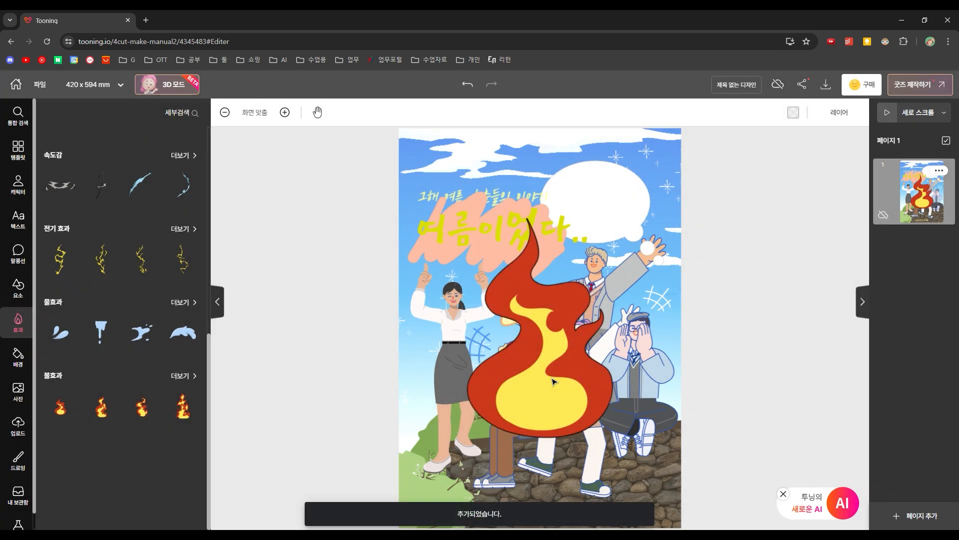
pyautogui.moveTo(594, 436); pyautogui.dragTo(660, 243)
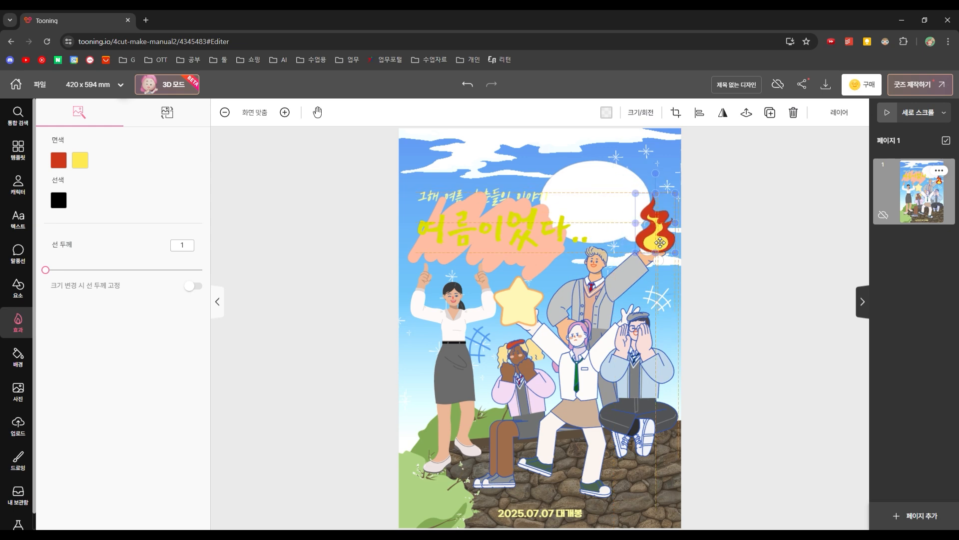
# - Apply the second 산 background with cherry blossoms and a bench, and delete the stone wall image
pyautogui.click(13, 357)
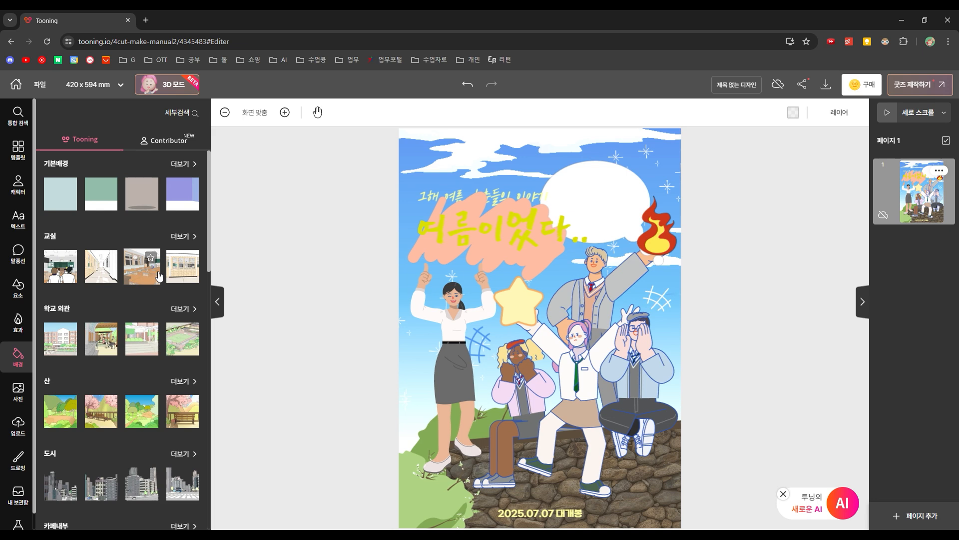
pyautogui.click(110, 410)
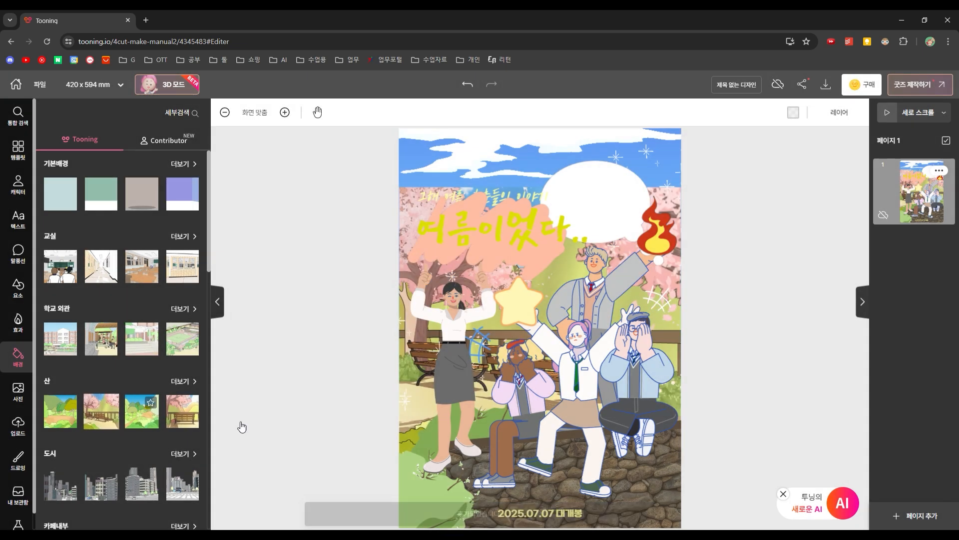
pyautogui.click(658, 510)
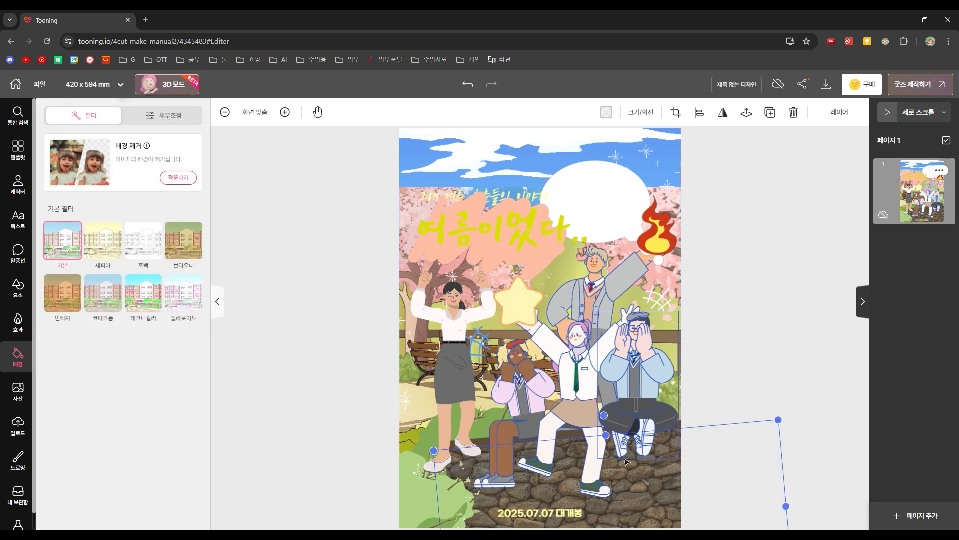
pyautogui.click(647, 489)
pyautogui.click(638, 481)
pyautogui.press('Delete')
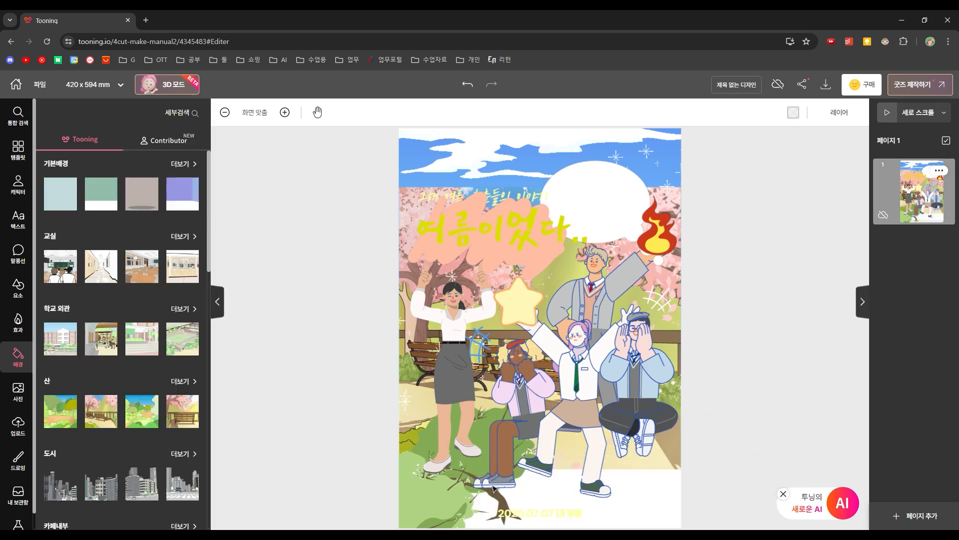
# - Reposition the purple-haired and red-bereted students against the bench, and place the star above the purple-haired student's raised hand
pyautogui.click(550, 445)
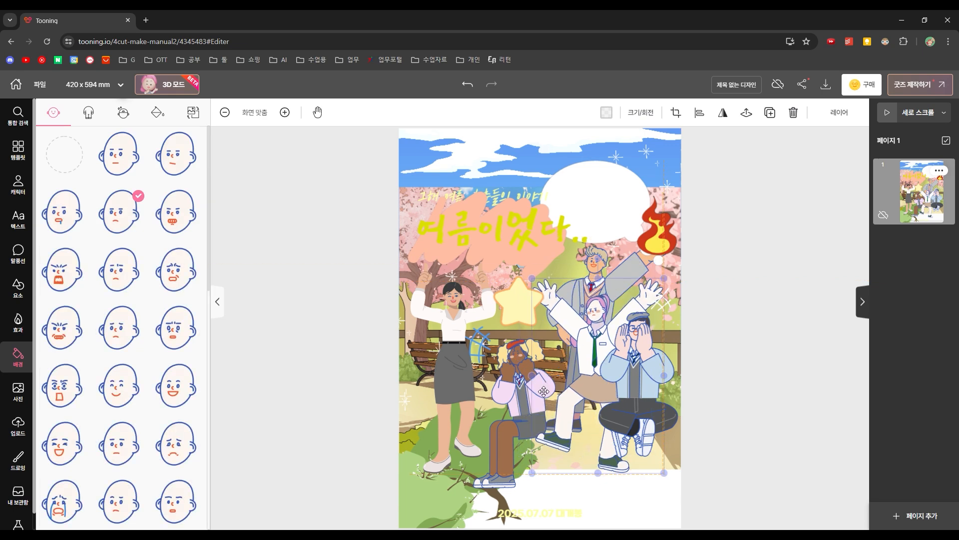
pyautogui.moveTo(513, 435); pyautogui.dragTo(509, 380)
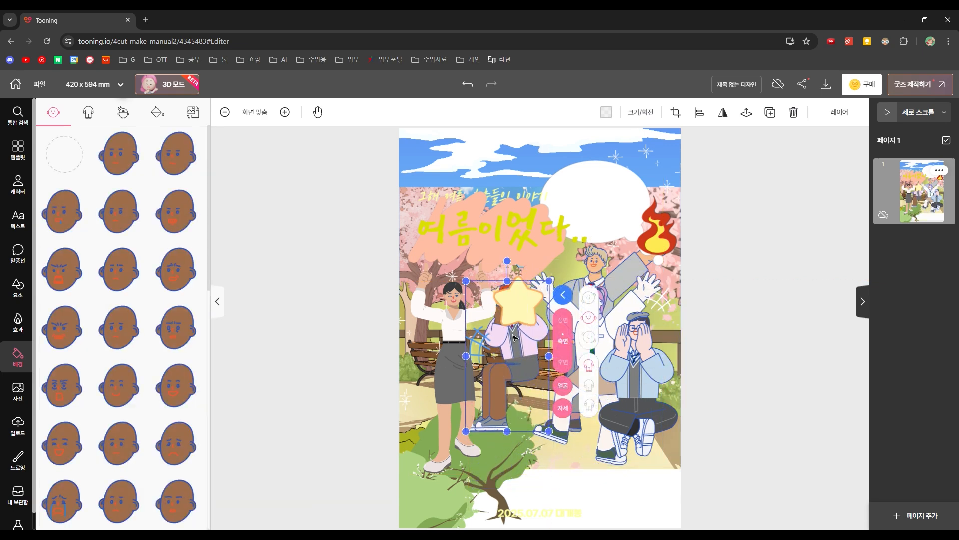
pyautogui.click(527, 310)
pyautogui.moveTo(527, 310); pyautogui.dragTo(559, 275)
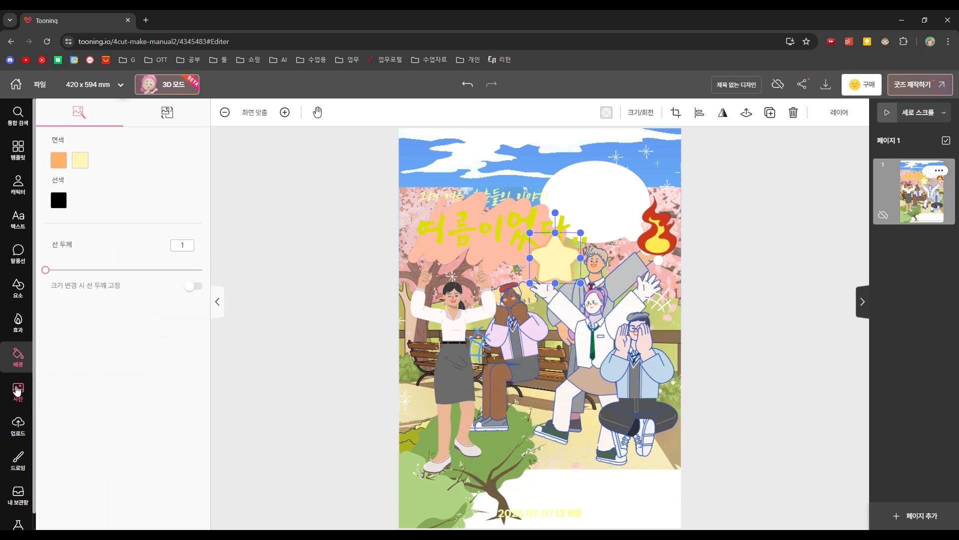
# - Browse the stock photo library down to its last pictures
pyautogui.click(17, 390)
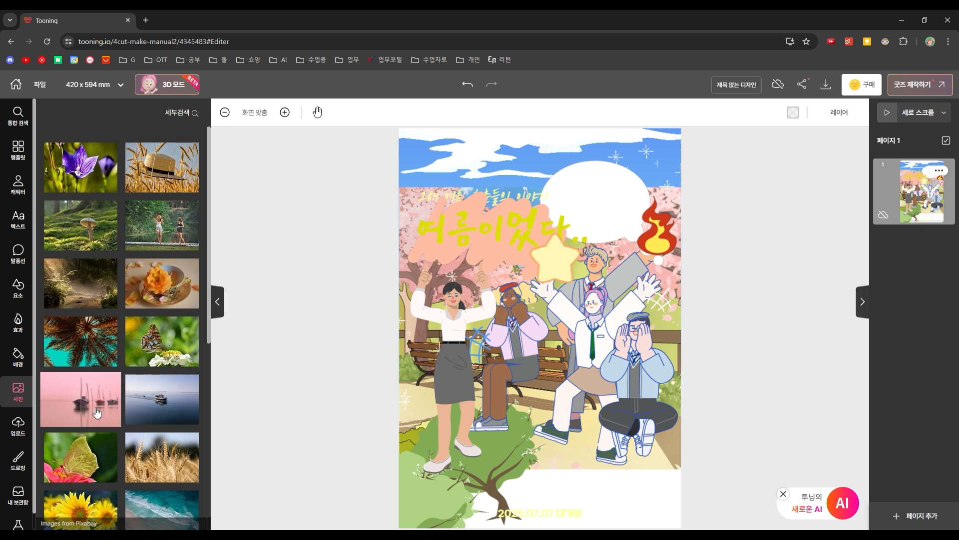
pyautogui.scroll(-4, 100, 410)
pyautogui.scroll(-3, 113, 417)
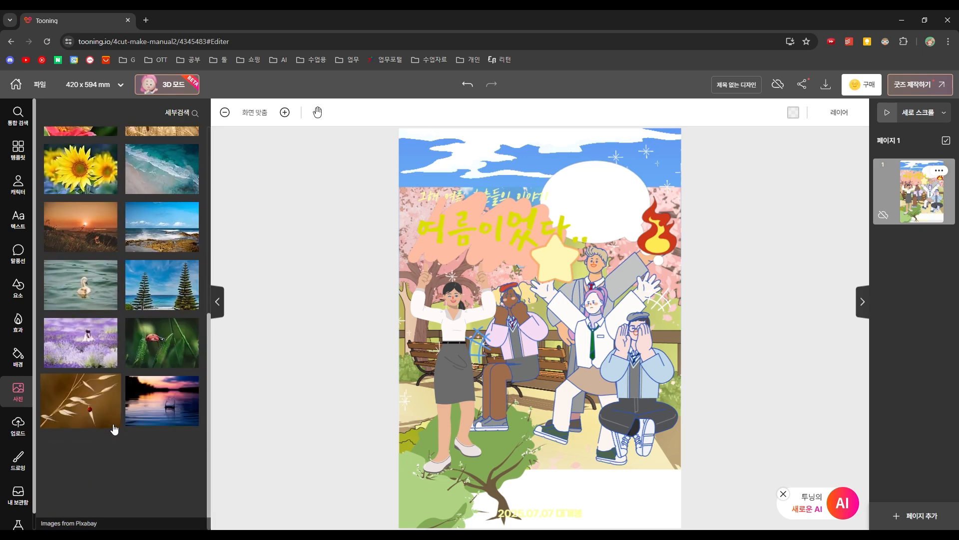
# - Try the stock photo of a child among pool floats on the poster, move it, and delete it
pyautogui.click(161, 449)
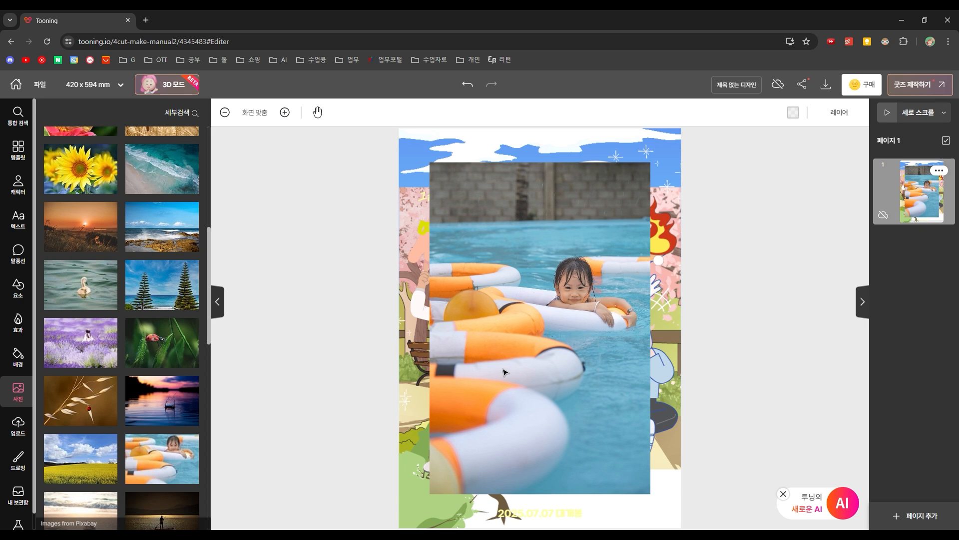
pyautogui.click(513, 414)
pyautogui.moveTo(514, 414); pyautogui.dragTo(493, 425)
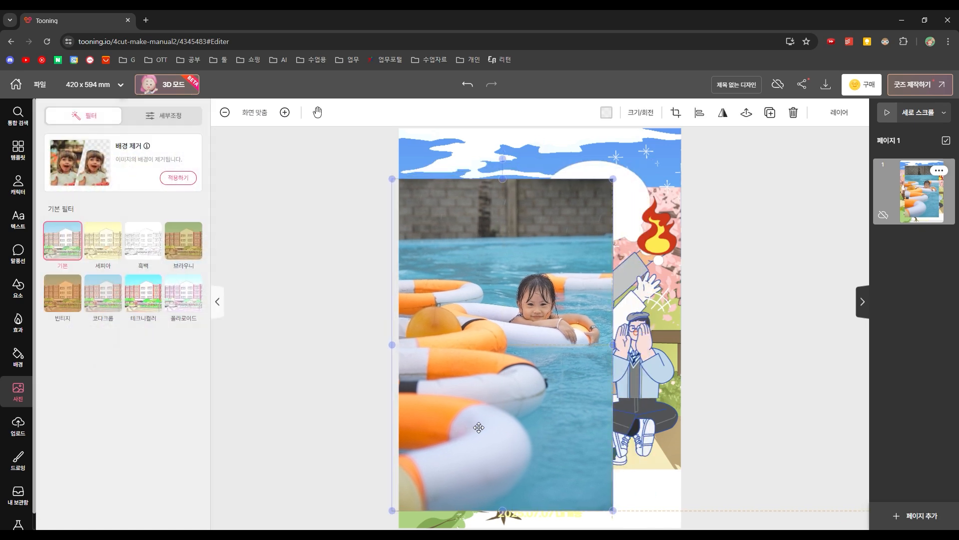
pyautogui.press('Delete')
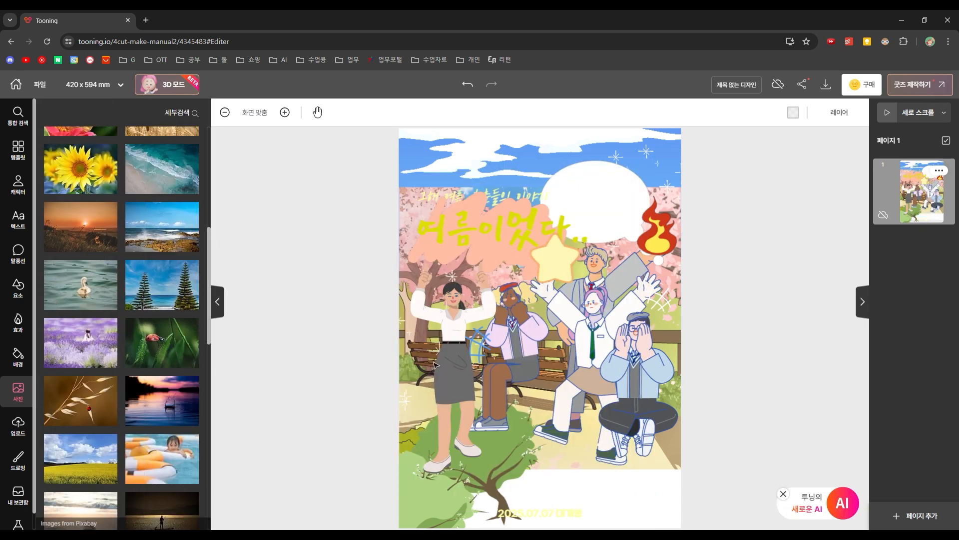
# - Try the stock photo of a woman lying in the grass on the poster, and undo its insertion
pyautogui.scroll(-3, 134, 428)
pyautogui.scroll(-4, 134, 428)
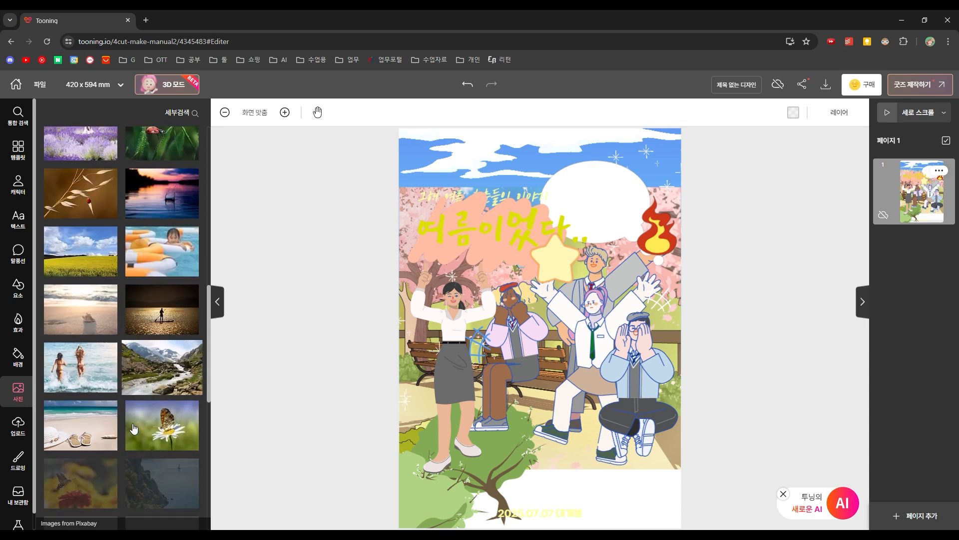
pyautogui.scroll(-6, 128, 389)
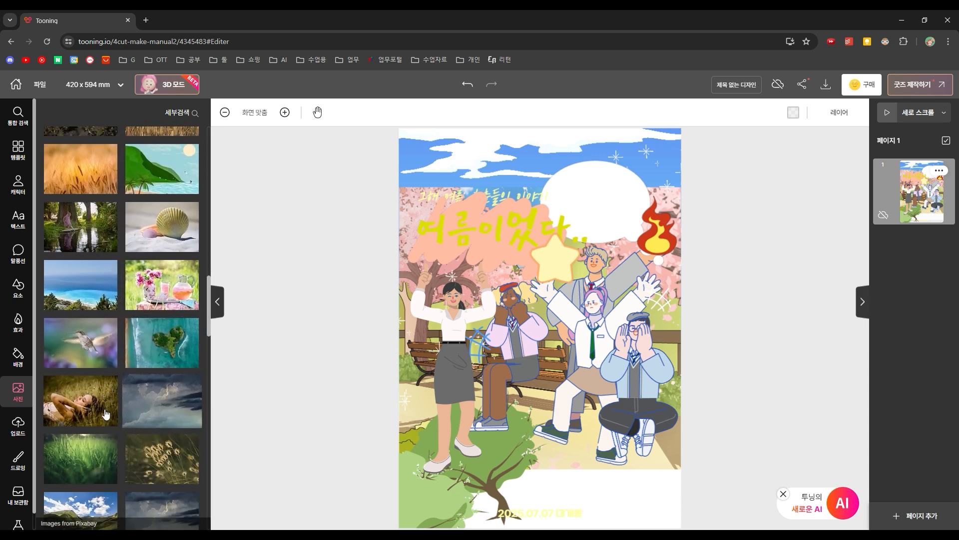
pyautogui.click(106, 415)
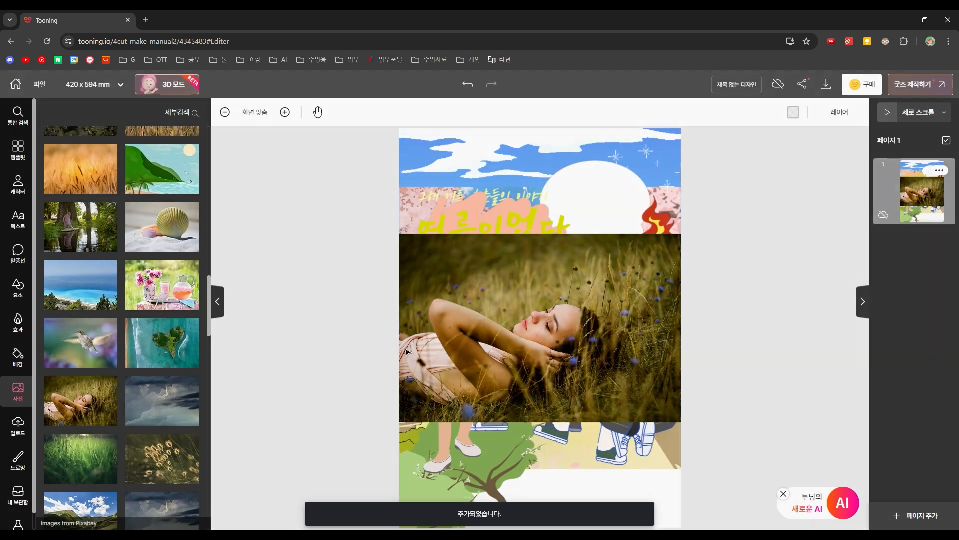
pyautogui.scroll(3, 545, 357)
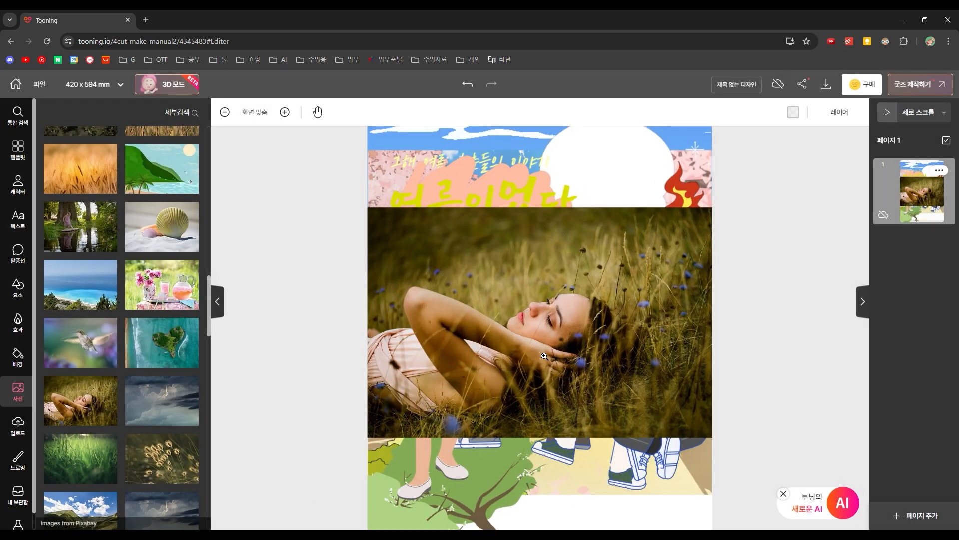
pyautogui.scroll(-3, 544, 358)
pyautogui.hotkey('ctrl', 'z')
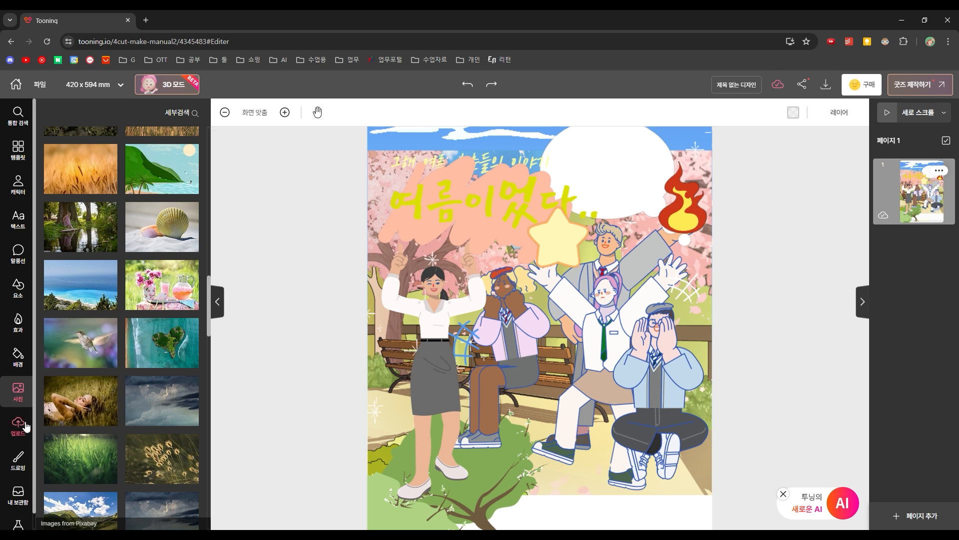
# - Look through the upload, drawing, personal storage and lab (실험실) sections of the editor
pyautogui.click(18, 425)
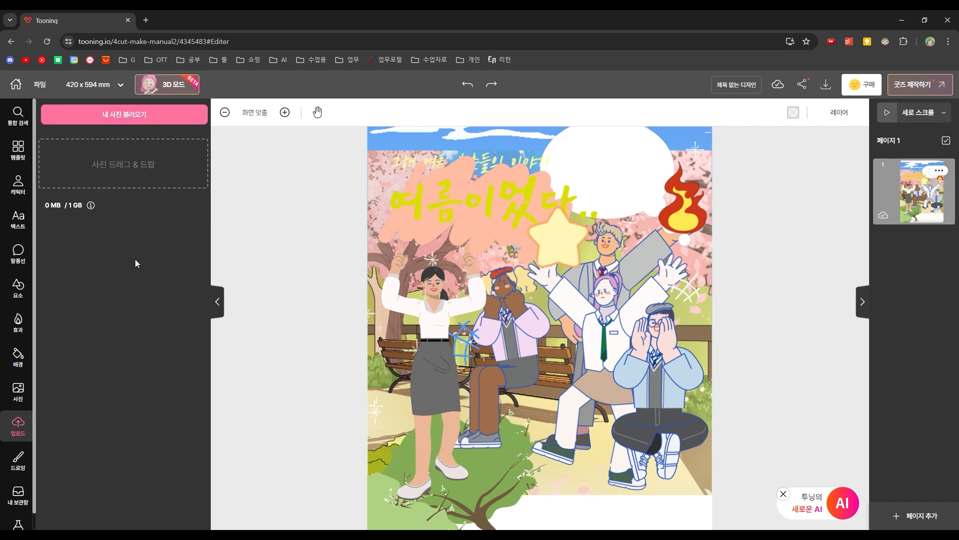
pyautogui.scroll(-1, 20, 425)
pyautogui.click(21, 444)
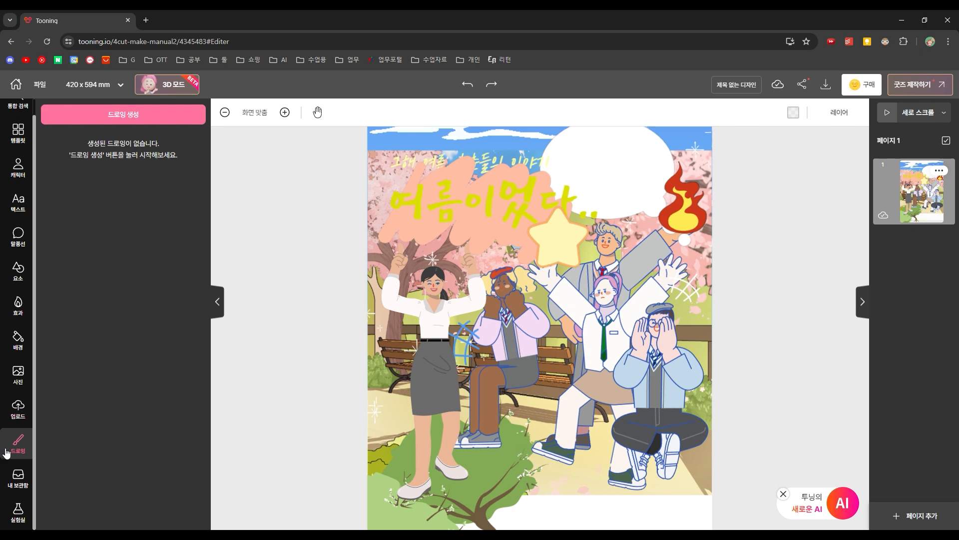
pyautogui.click(29, 475)
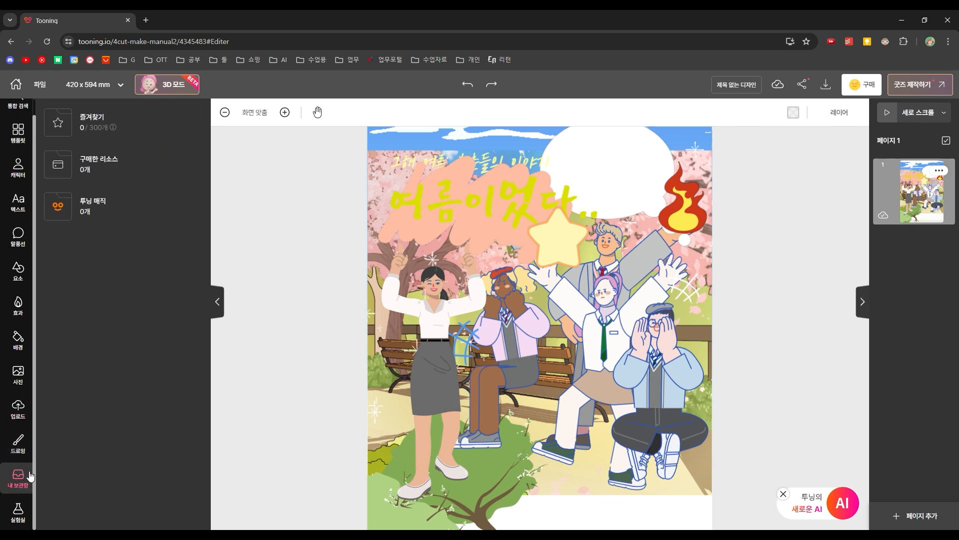
pyautogui.click(18, 510)
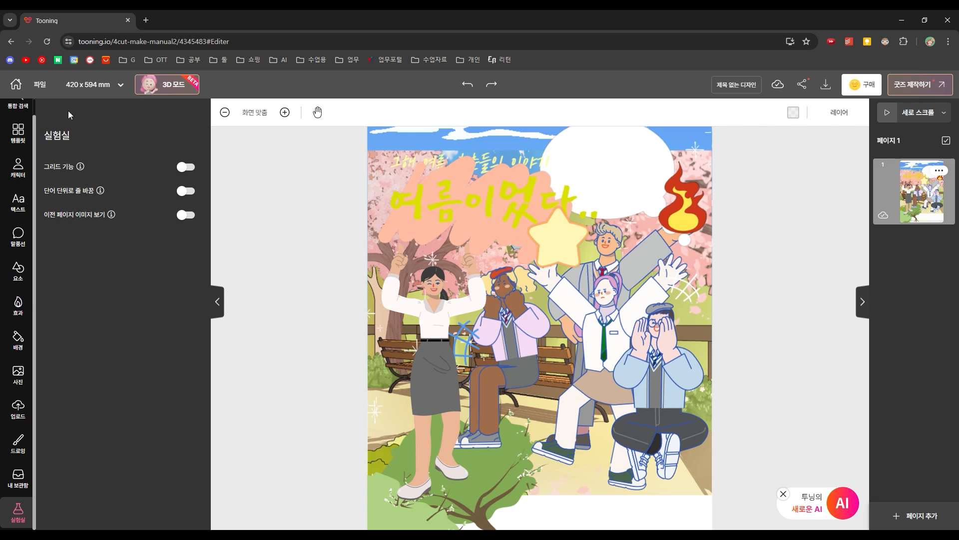
# - Leave the poster editor and switch to Tooning Magic
pyautogui.click(11, 42)
pyautogui.click(527, 312)
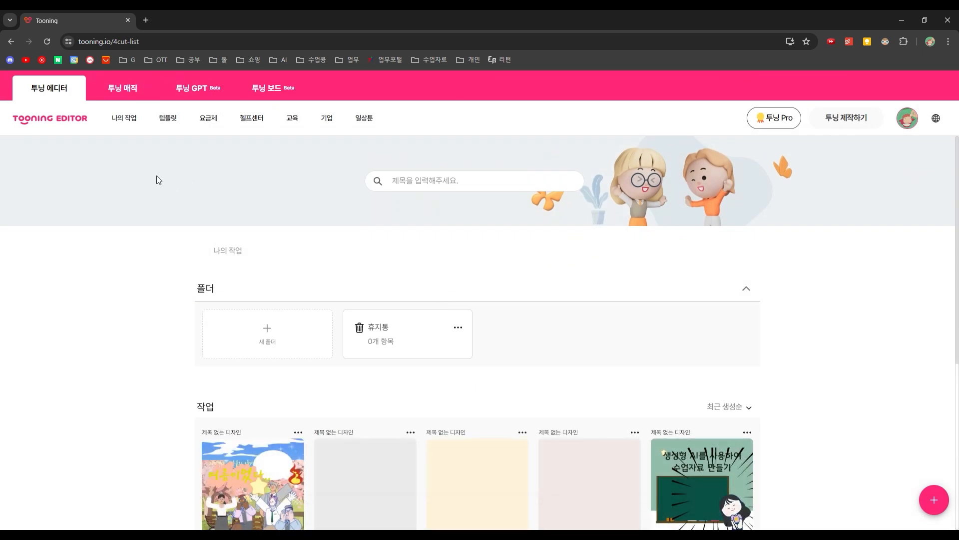
pyautogui.click(143, 91)
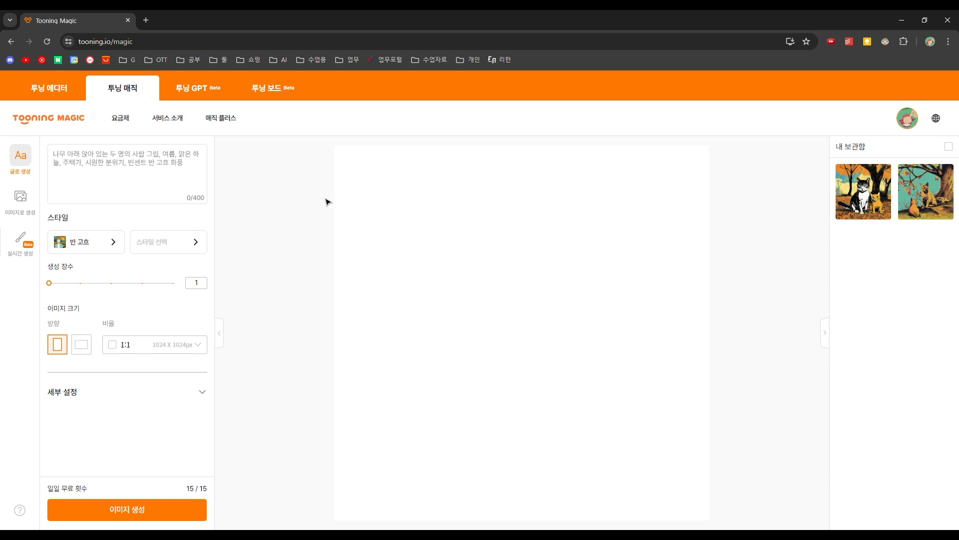
# - Send the stored image of the black-and-white cat with the orange cat to the canvas
pyautogui.click(136, 174)
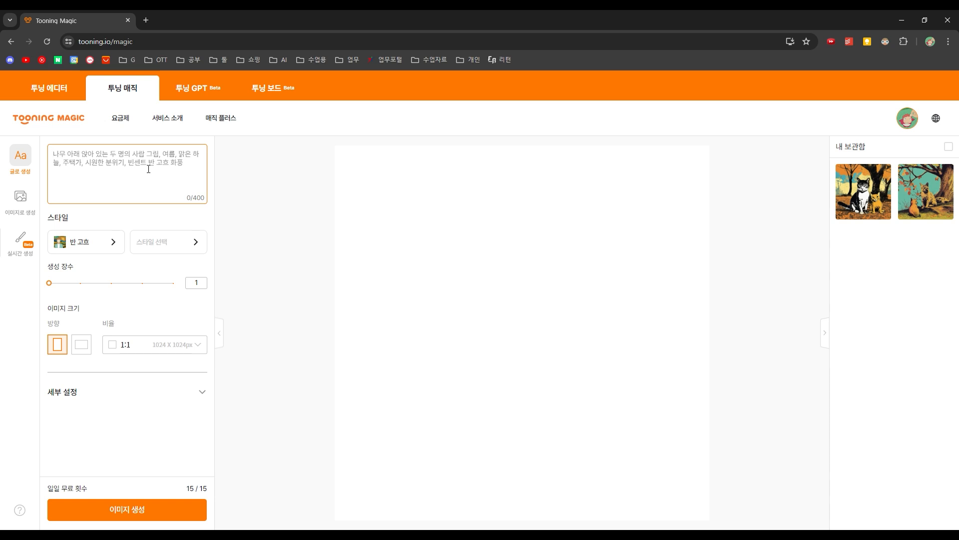
pyautogui.click(874, 210)
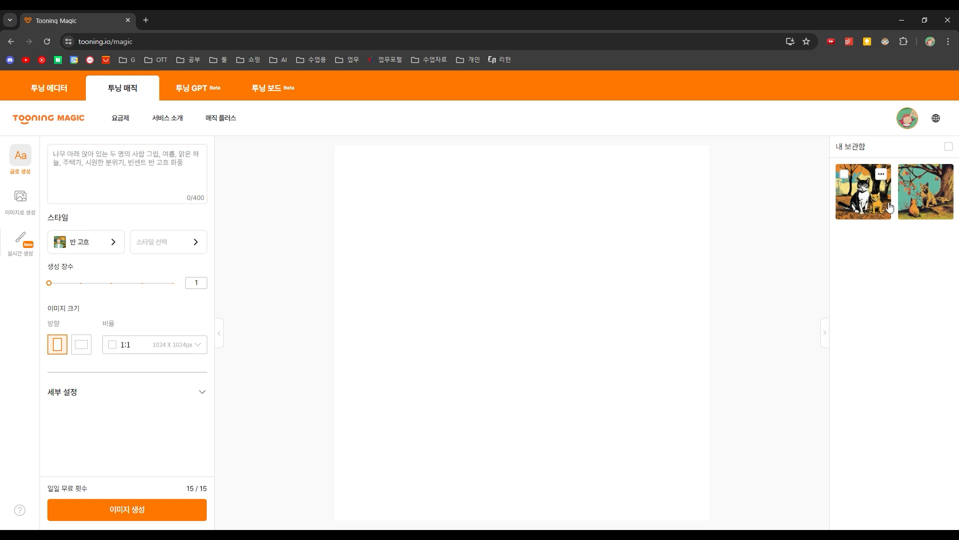
pyautogui.click(881, 175)
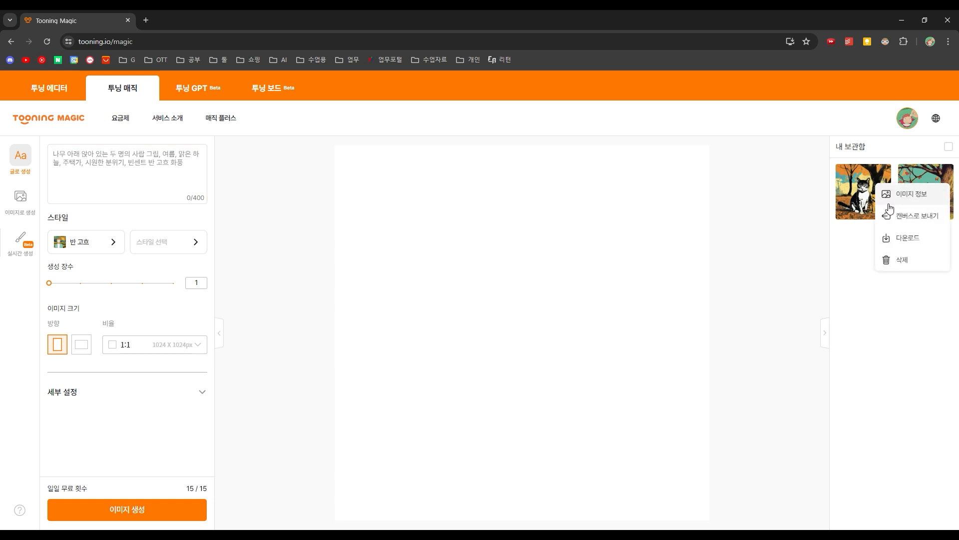
pyautogui.click(910, 215)
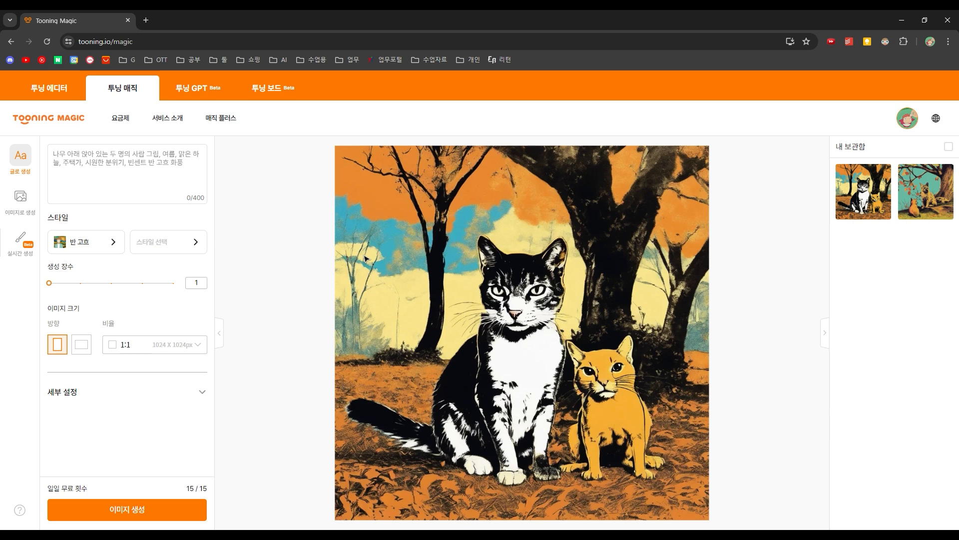
# - Set the painting style to 앤디 워홀 and try to generate an image with an empty prompt
pyautogui.click(112, 240)
pyautogui.click(288, 290)
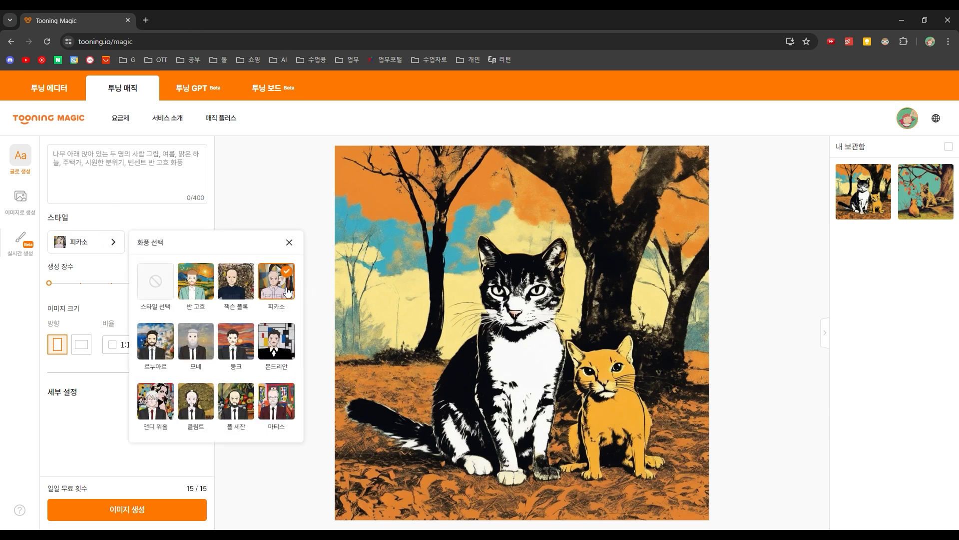
pyautogui.click(277, 350)
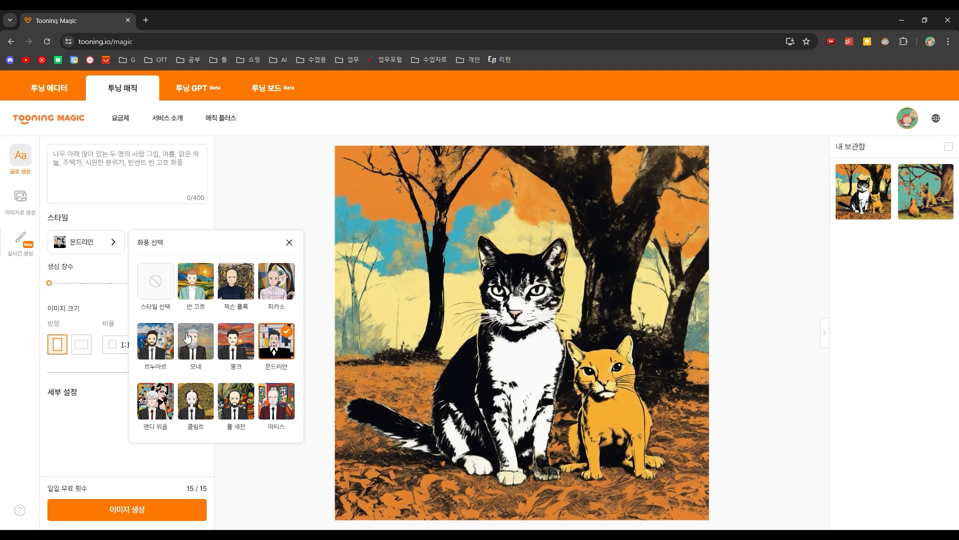
pyautogui.click(146, 405)
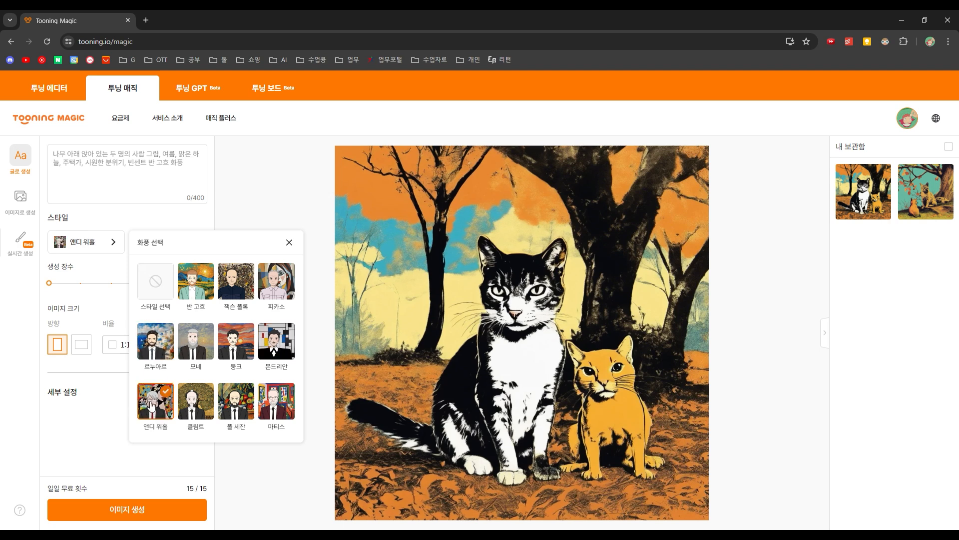
pyautogui.click(251, 230)
pyautogui.click(169, 510)
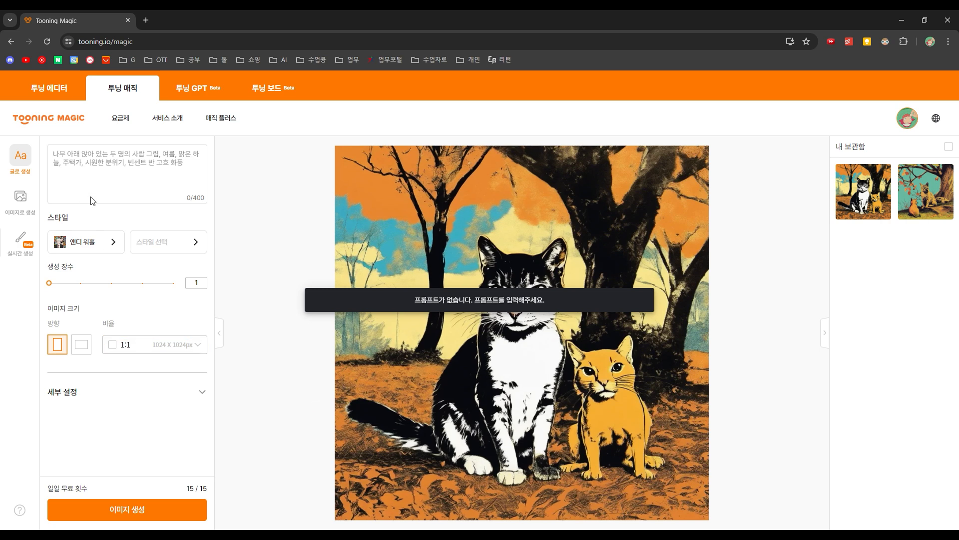
pyautogui.click(110, 186)
pyautogui.click(321, 326)
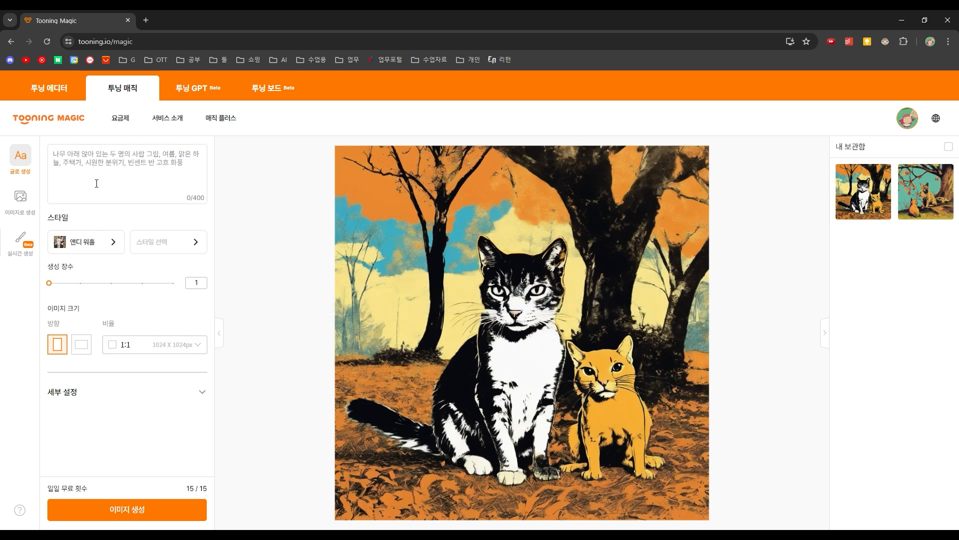
# - Delete the cat background image in image-based generation (이미지로 생성), and switch to real-time generation (실시간 생성)
pyautogui.click(21, 203)
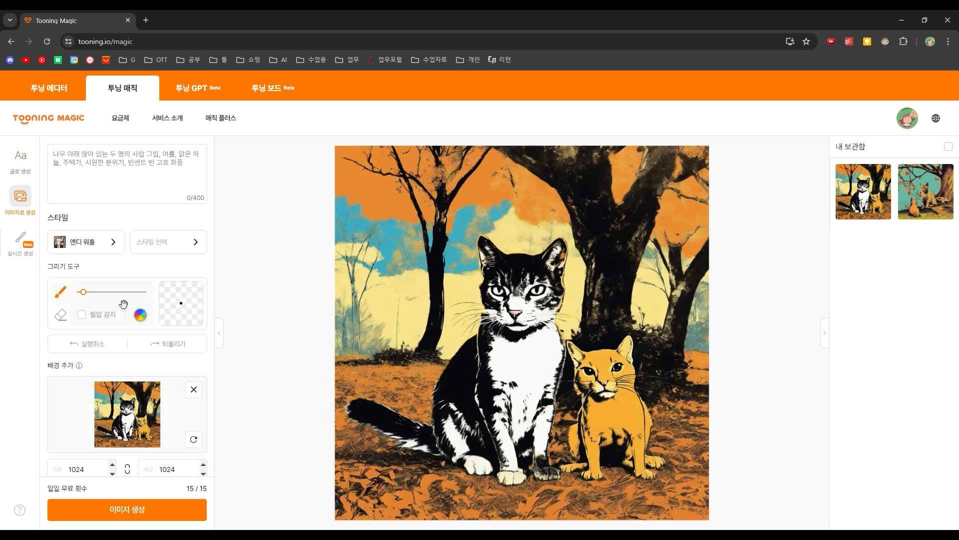
pyautogui.scroll(-3, 133, 353)
pyautogui.scroll(3, 150, 377)
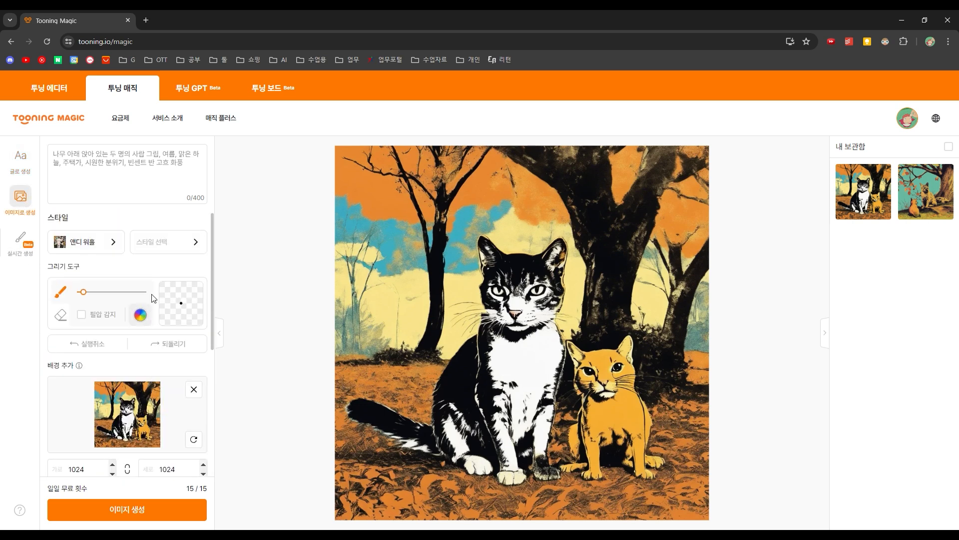
pyautogui.click(194, 389)
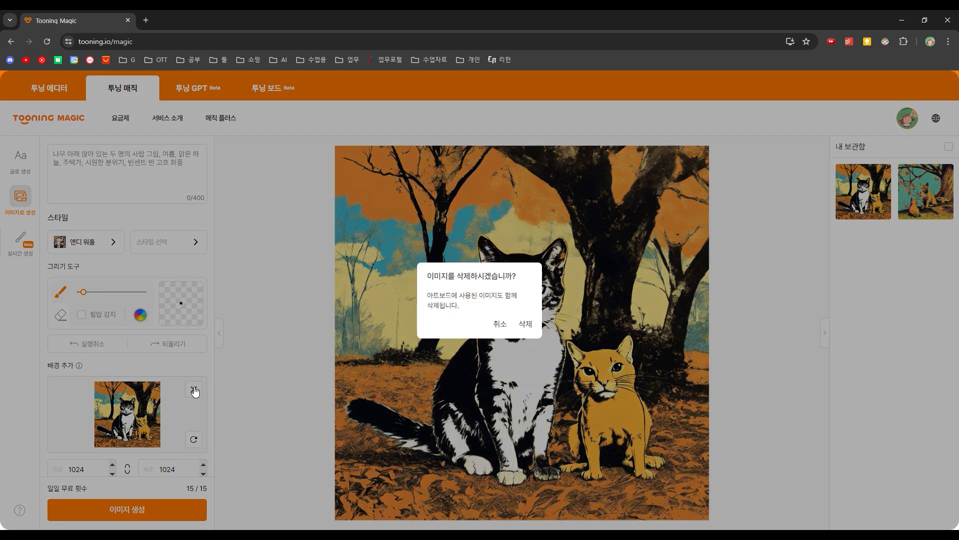
pyautogui.click(527, 328)
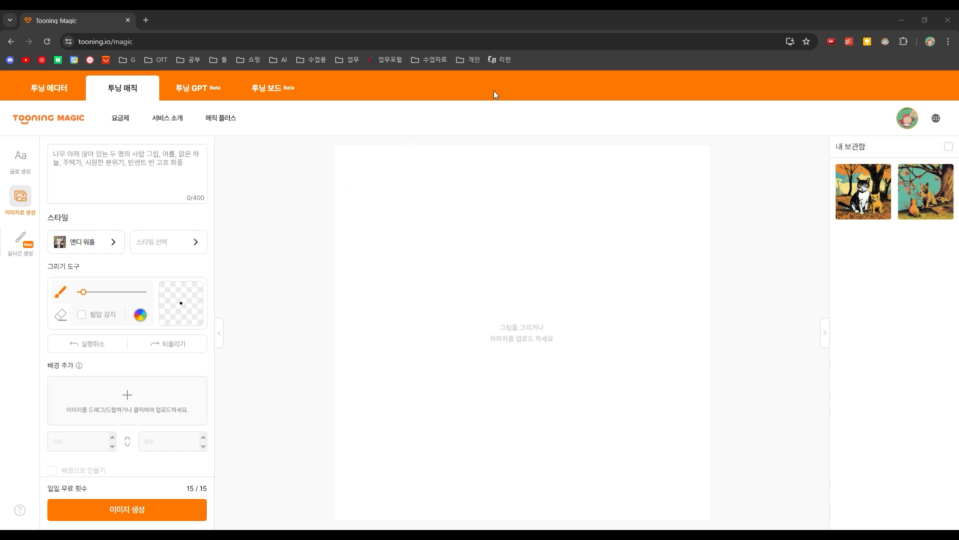
pyautogui.click(19, 245)
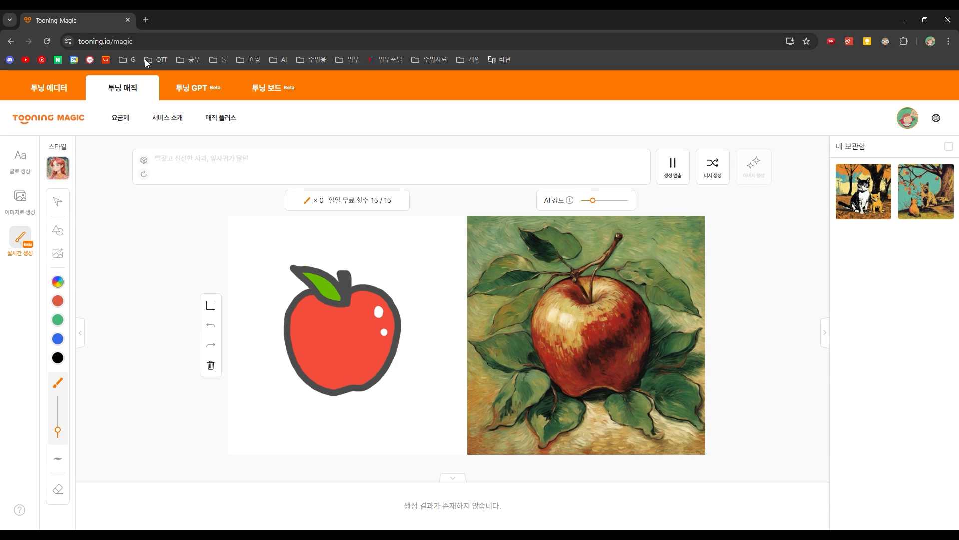
# - Switch to Tooning GPT and browse its list of recommended characters
pyautogui.click(198, 89)
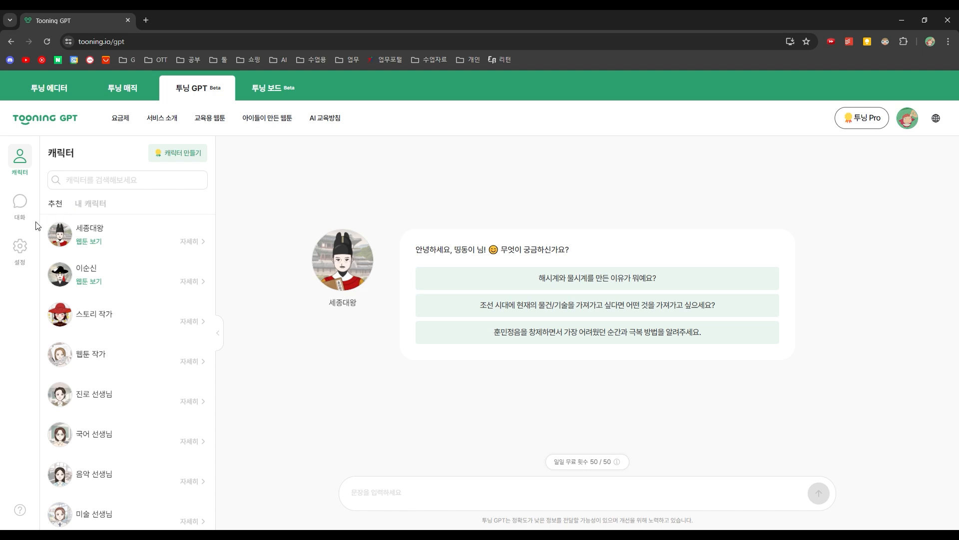
pyautogui.scroll(-8, 129, 249)
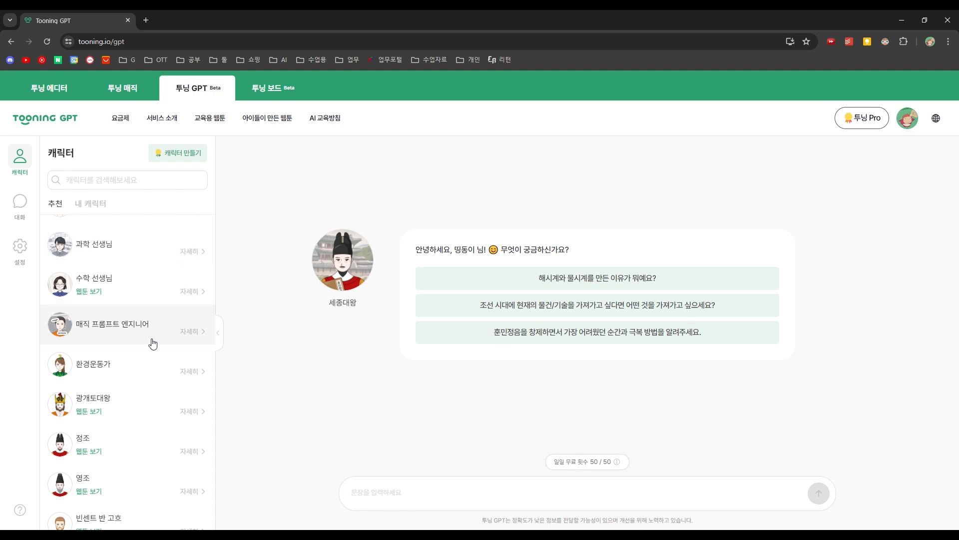
pyautogui.scroll(-4, 151, 341)
pyautogui.scroll(10, 153, 339)
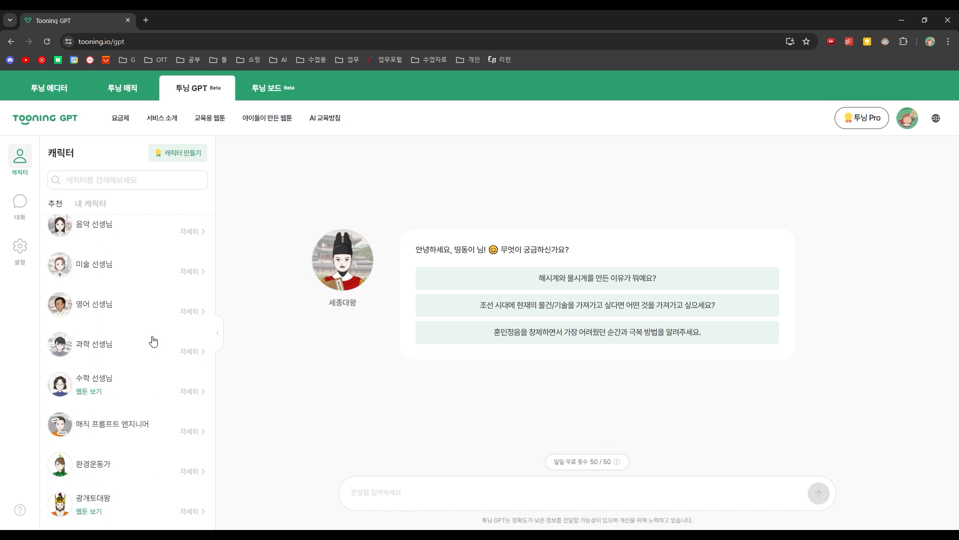
# - Search the characters for 선생님, clear the search, and repeat it with the popular keyword 선생님
pyautogui.click(135, 180)
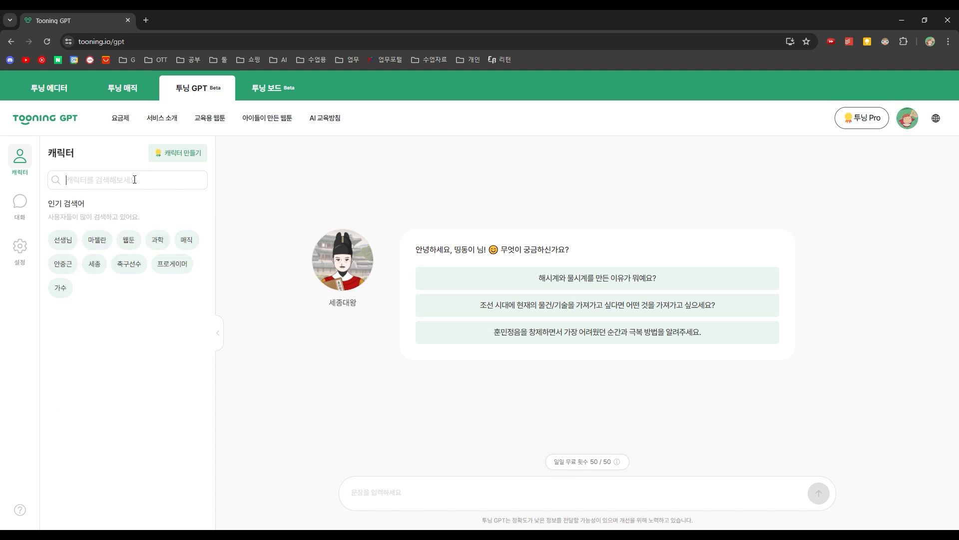
pyautogui.write('ㅅ')
pyautogui.write('선생님')
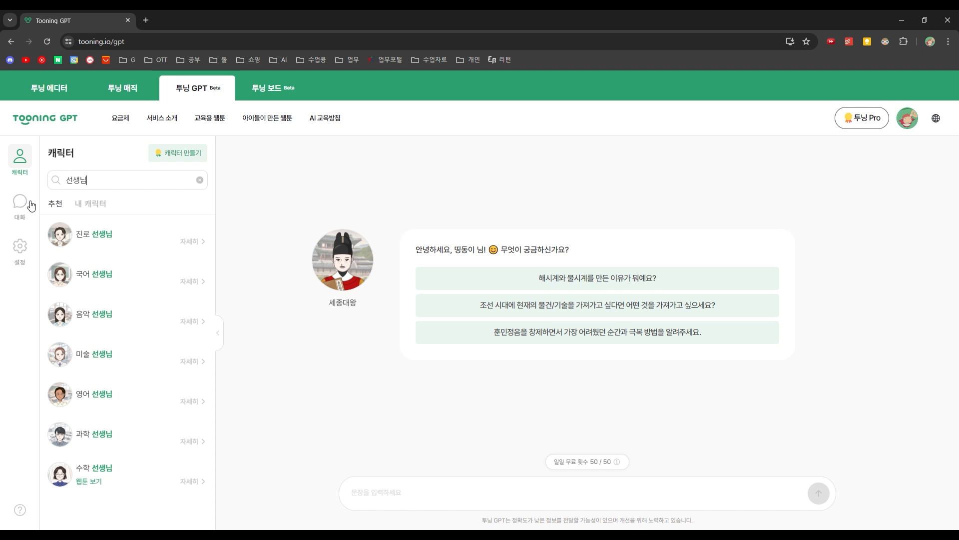
pyautogui.click(200, 179)
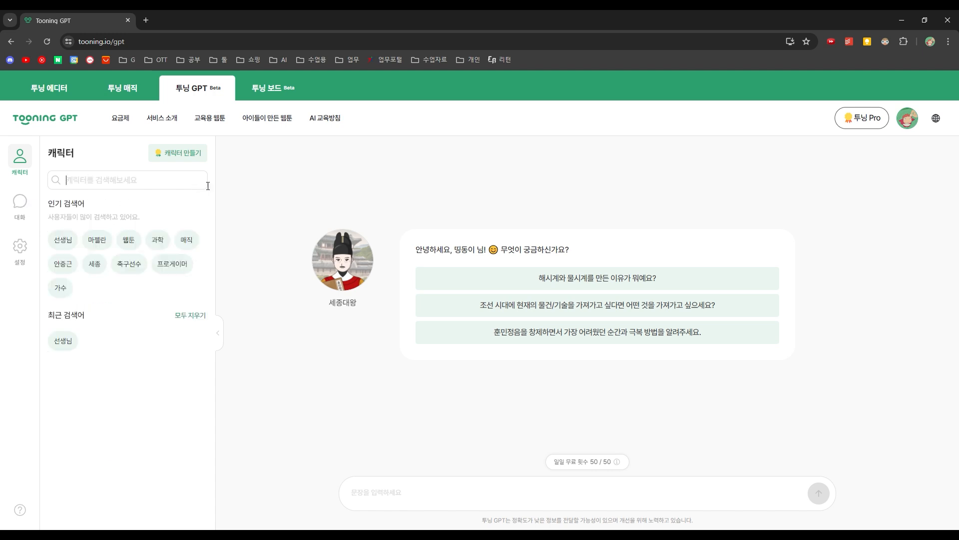
pyautogui.click(75, 245)
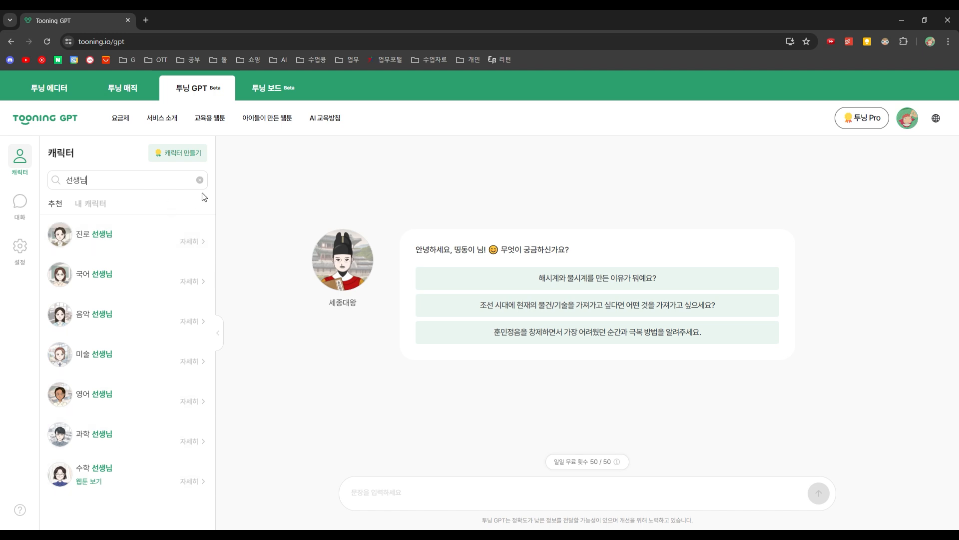
# - Clear the 선생님 search and all recent searches, and choose the 매직 프롬프트 엔지니어 character from the recommended list
pyautogui.click(200, 180)
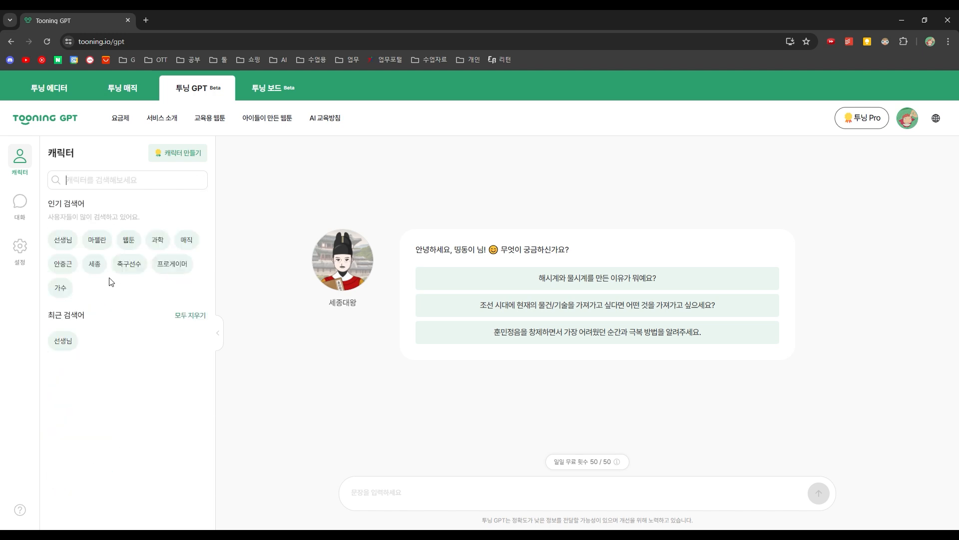
pyautogui.click(183, 317)
pyautogui.scroll(-8, 106, 284)
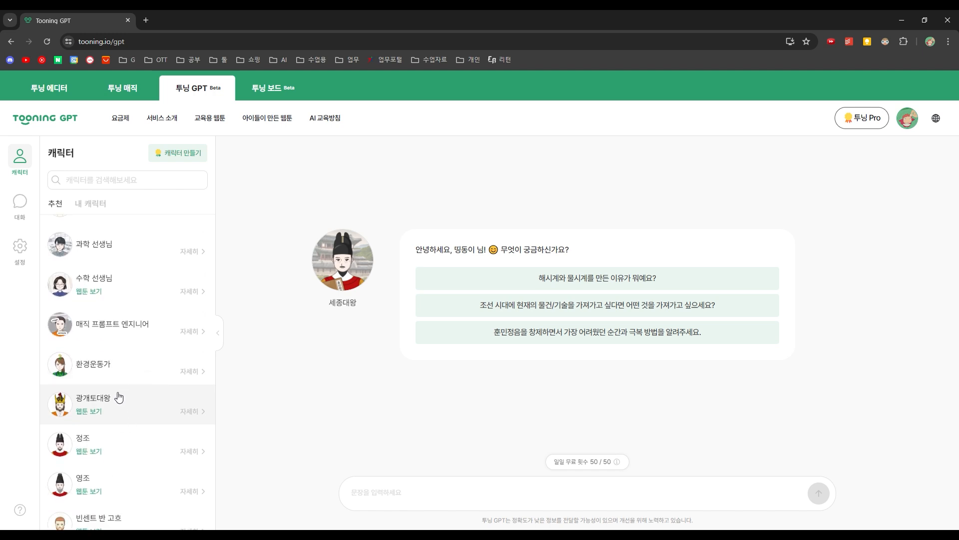
pyautogui.click(120, 336)
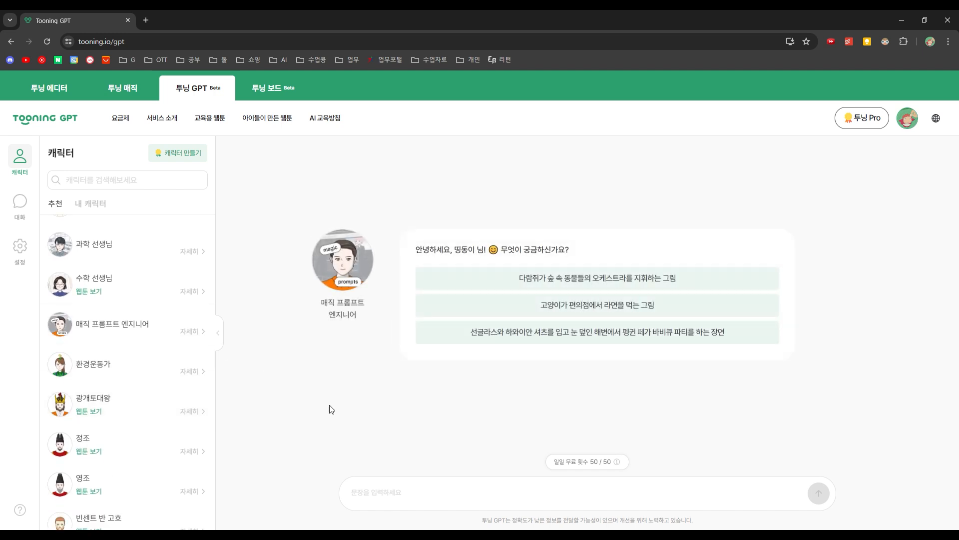
pyautogui.scroll(-5, 195, 434)
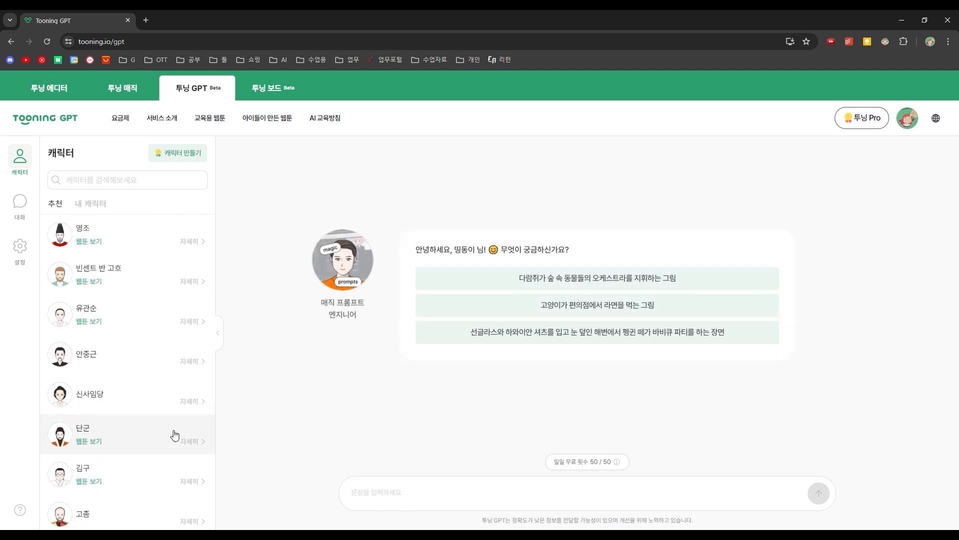
# - Begin the chat message with "안녕하세요. 진법에대해 공부하고 있는 고등학생입니다." and a second line "저는 진법 학습에 어려움을 겪고 있습니다."
pyautogui.click(467, 501)
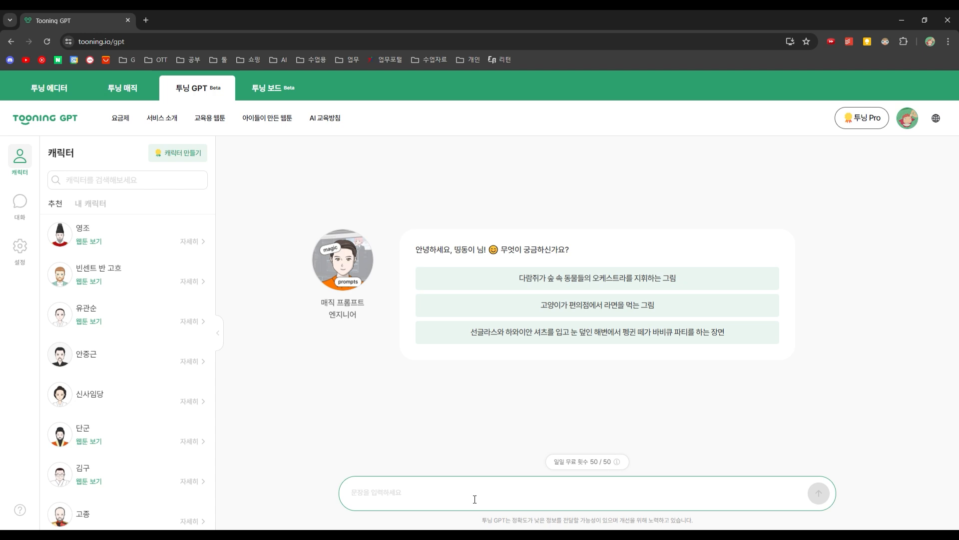
pyautogui.write('안녕하세요')
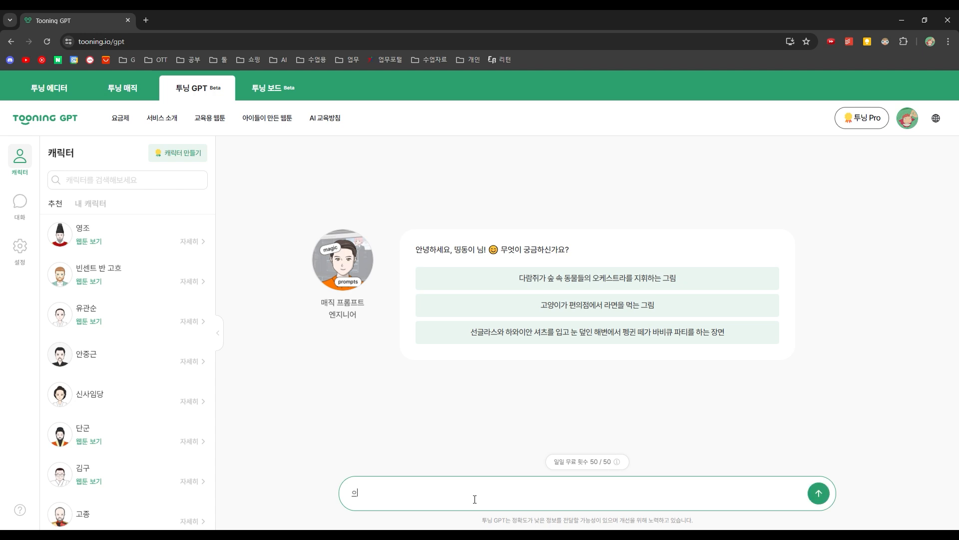
pyautogui.write('. 진법에대해 고')
pyautogui.write('ㅇ부하고 있는 고등학')
pyautogui.write('생입니다.')
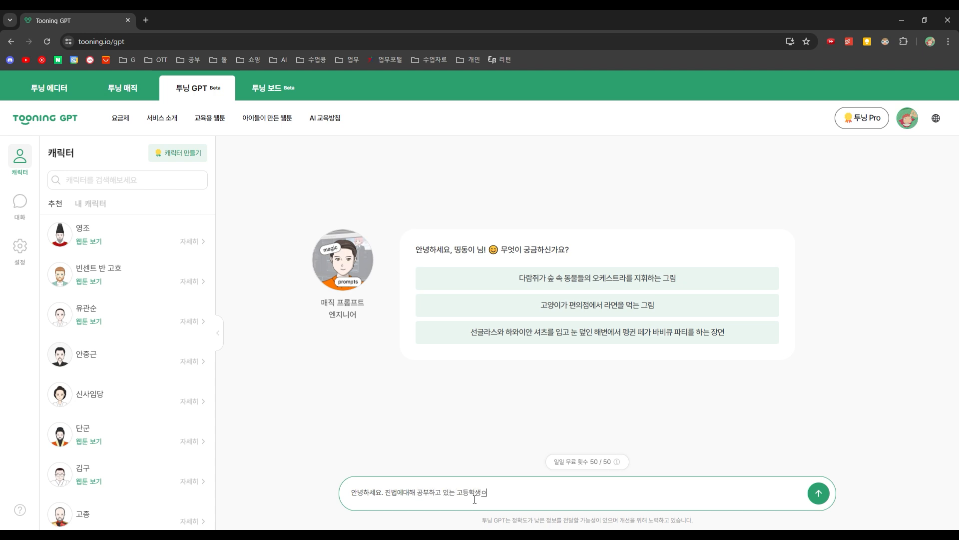
pyautogui.hotkey('shift', 'Return')
pyautogui.write('저는 진법 학습에 어렴')
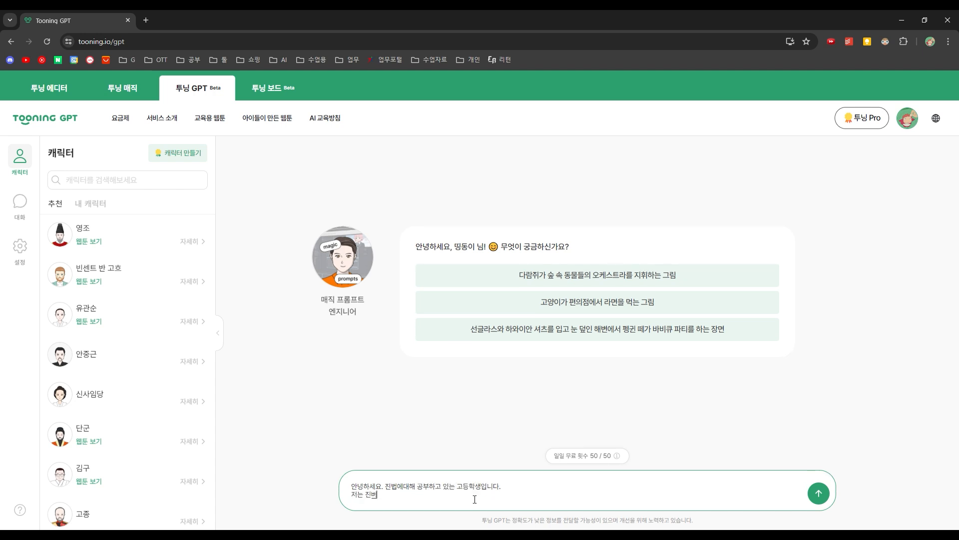
pyautogui.press('BackSpace')
pyautogui.press('BackSpace')
pyautogui.write('려움을 겪고 있습니다.')
pyautogui.hotkey('shift', 'Return')
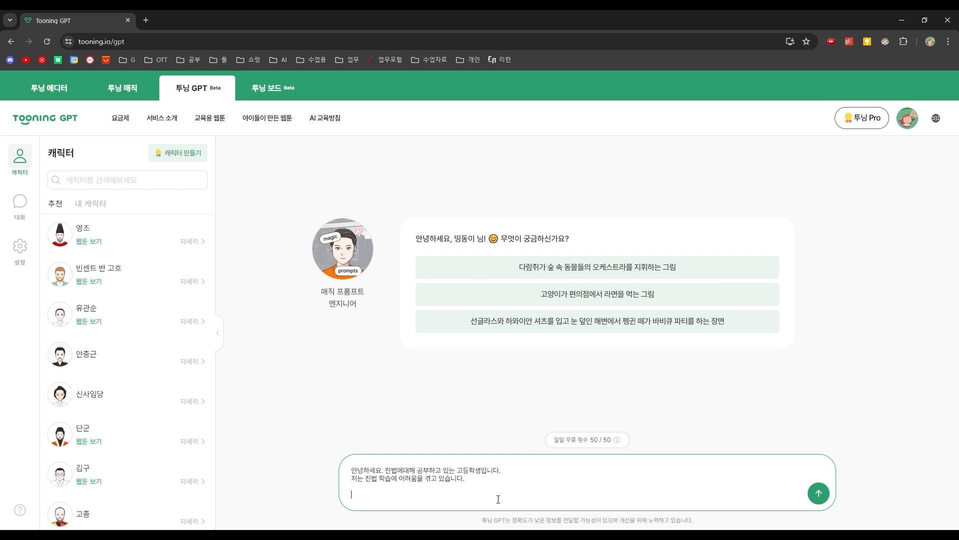
# - Add the request "2진법 101110을 10진법으로 바꾸는 문제를 풀이해주세요." to the chat message
pyautogui.write('2진법 1011')
pyautogui.write('10을 10지')
pyautogui.write('ㄴ법으로 바꾸는 문제')
pyautogui.write('를 풀이해주세요.')
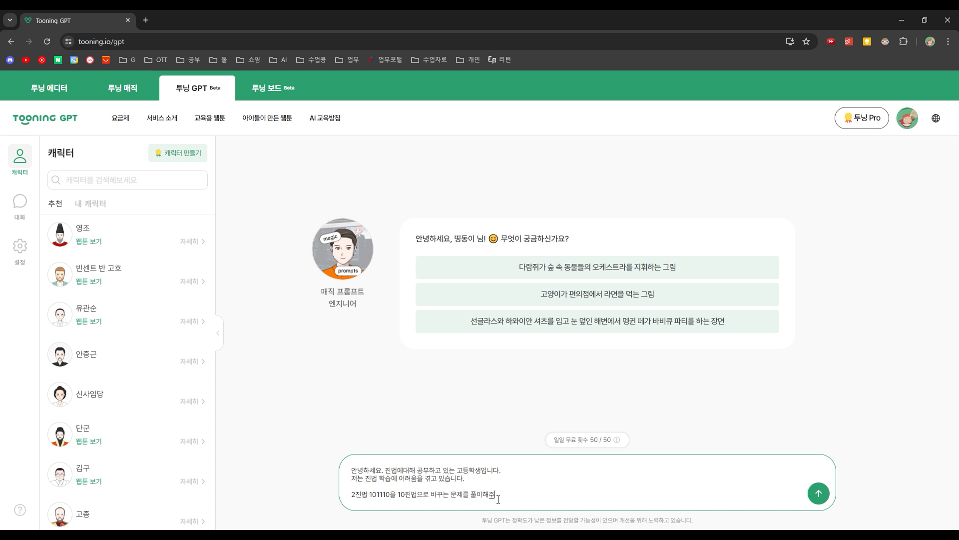
# - Add the condition "단, 중학생도 이해할 수 있을정도로 쉬운 난이도로 자세하게 풀이해주세요." after a blank line and send the message
pyautogui.hotkey('shift', 'Return')
pyautogui.hotkey('shift', 'Return')
pyautogui.write('단, ')
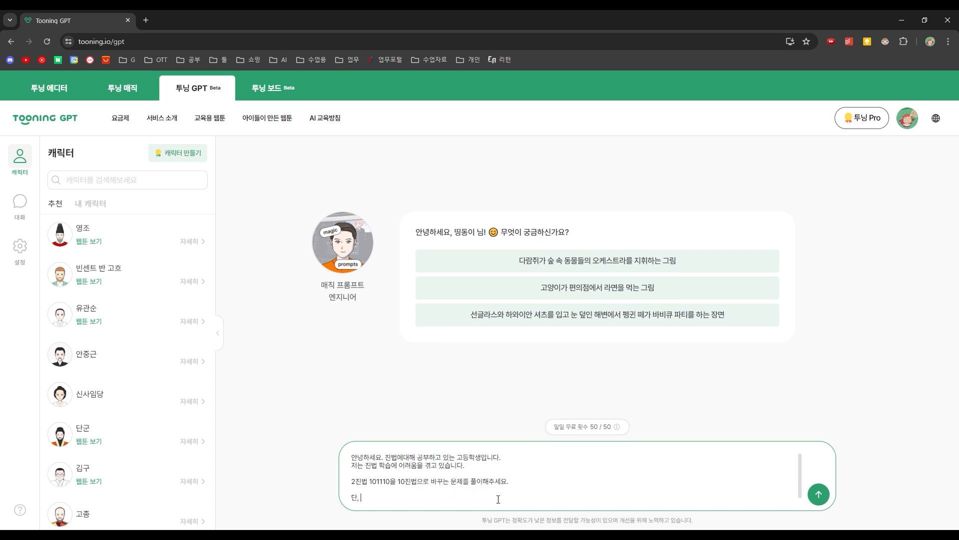
pyautogui.write('종혜학생도 이해할 수 있을정도로 쉬')
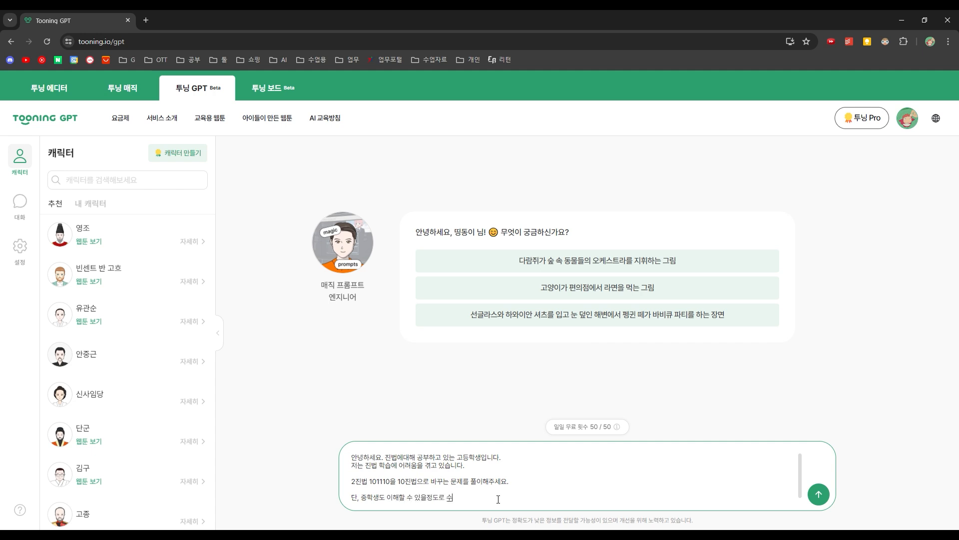
pyautogui.write('운 난이도로 자세하게 풀이해줘')
pyautogui.write('세요.')
pyautogui.press('Return')
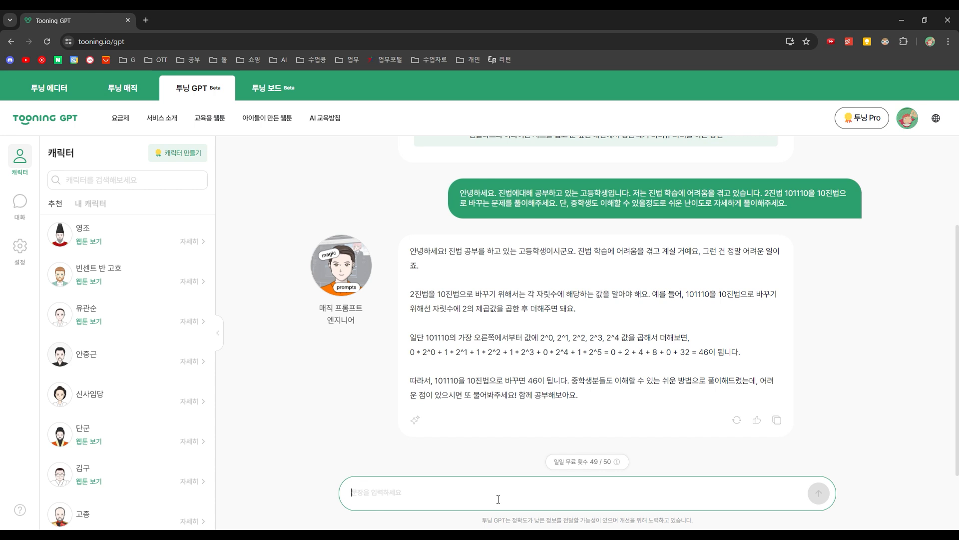
# - Check the explanation of the daily free-use allowance and return to the start of the character list
pyautogui.click(577, 459)
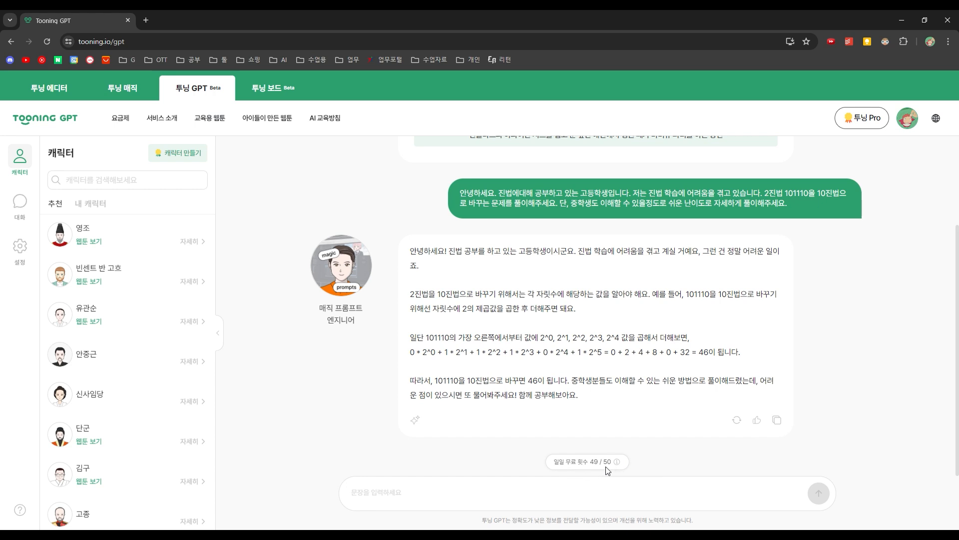
pyautogui.moveTo(618, 464)
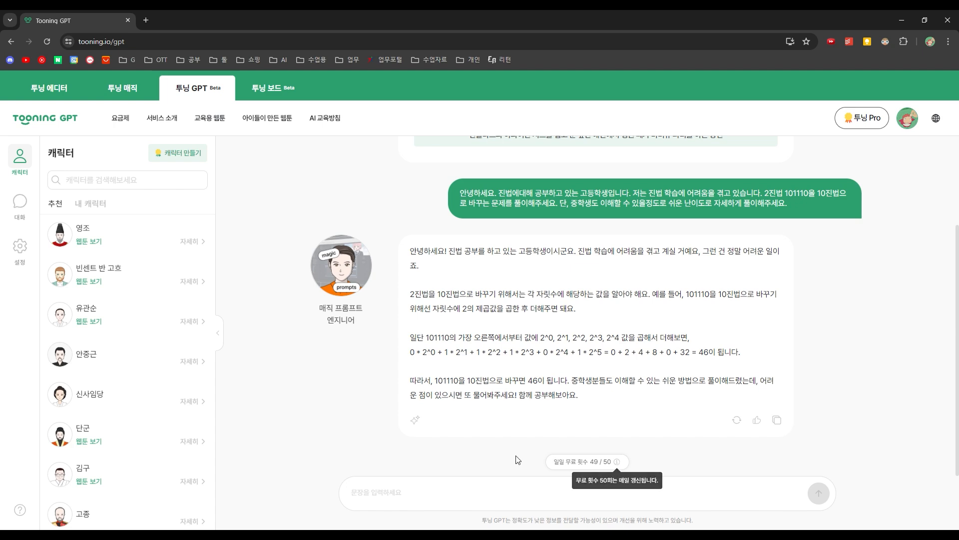
pyautogui.scroll(5, 215, 465)
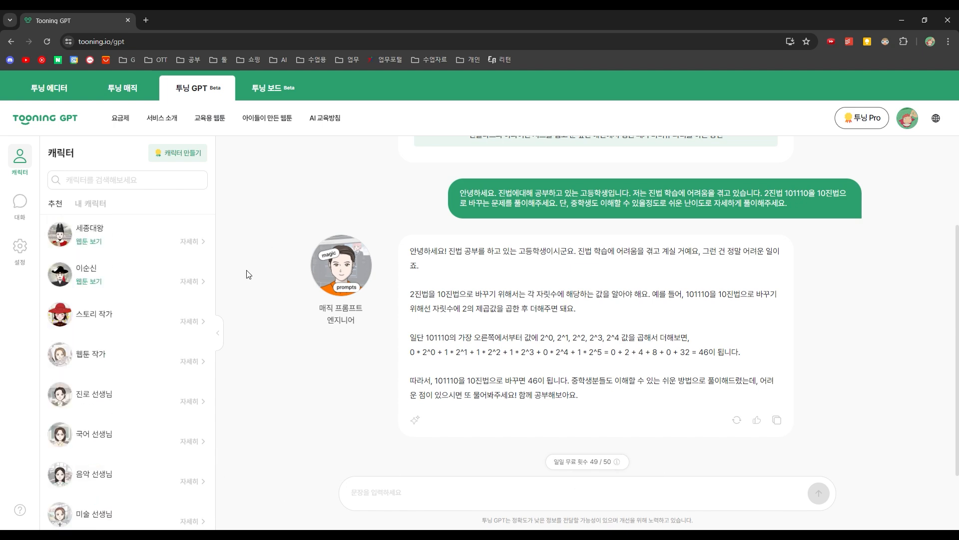
# - Switch to Tooning Board, open the 대학 일상툰 board and look through its webtoon posts
pyautogui.click(274, 88)
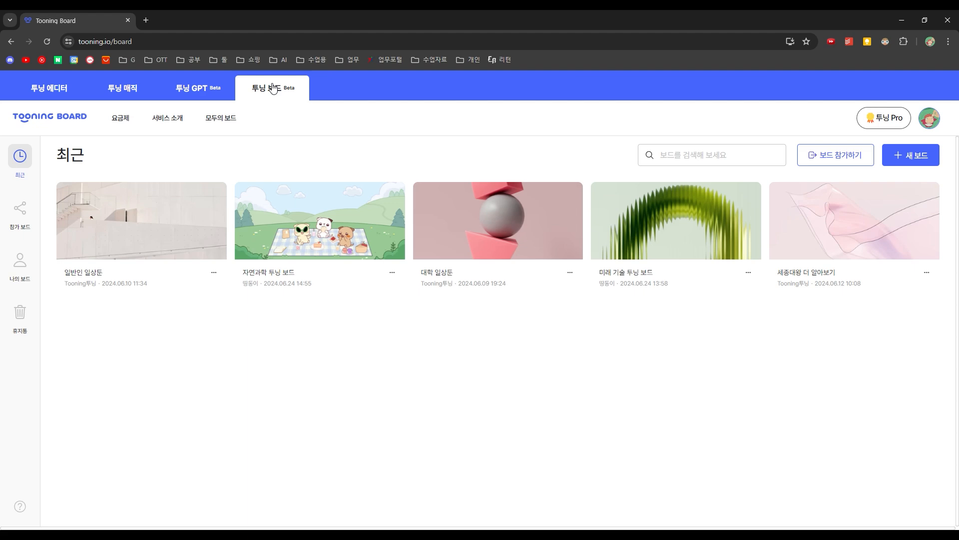
pyautogui.click(430, 277)
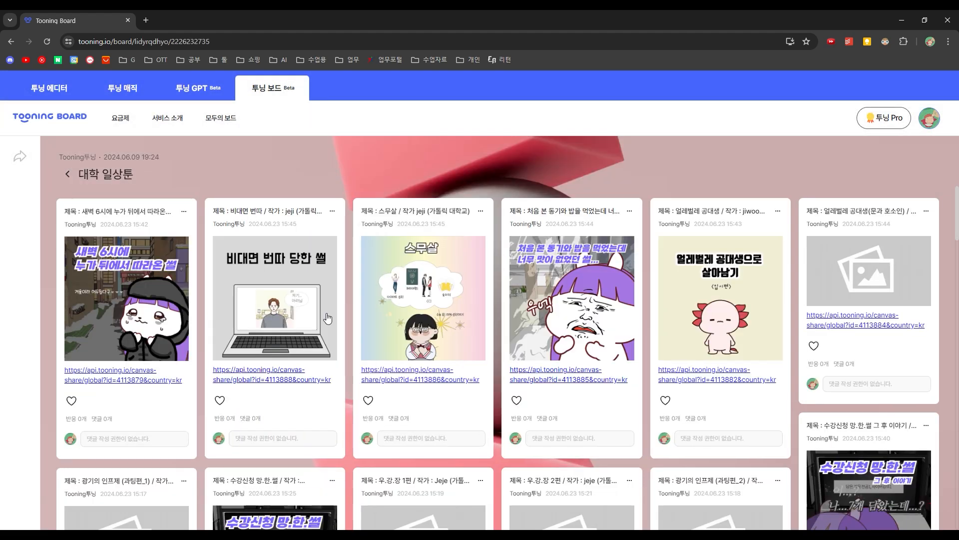
pyautogui.scroll(-7, 327, 317)
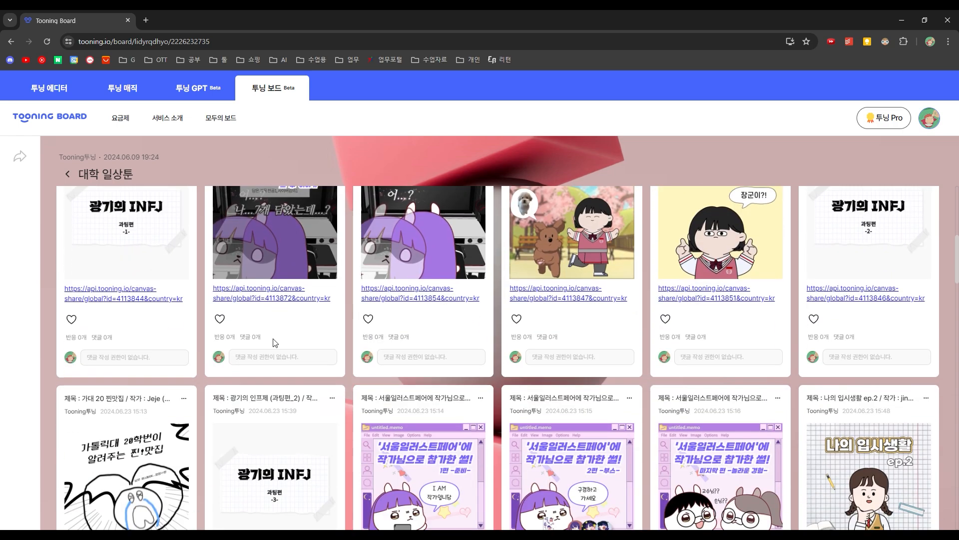
pyautogui.scroll(-8, 276, 343)
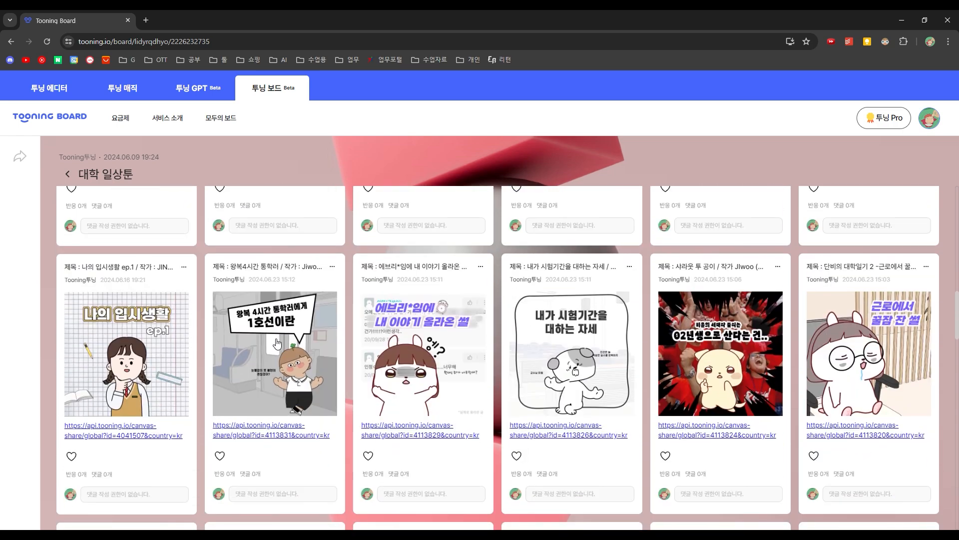
pyautogui.scroll(-6, 278, 344)
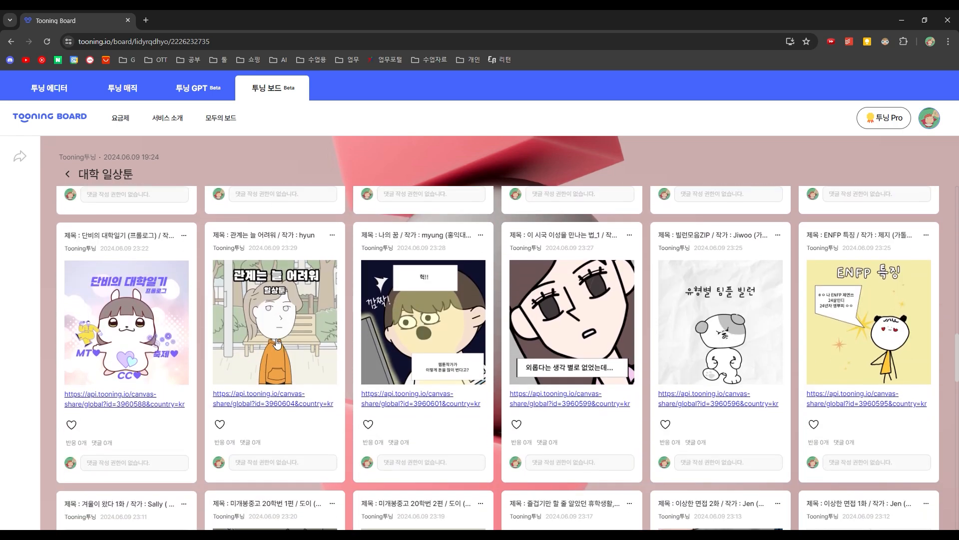
pyautogui.scroll(20, 277, 343)
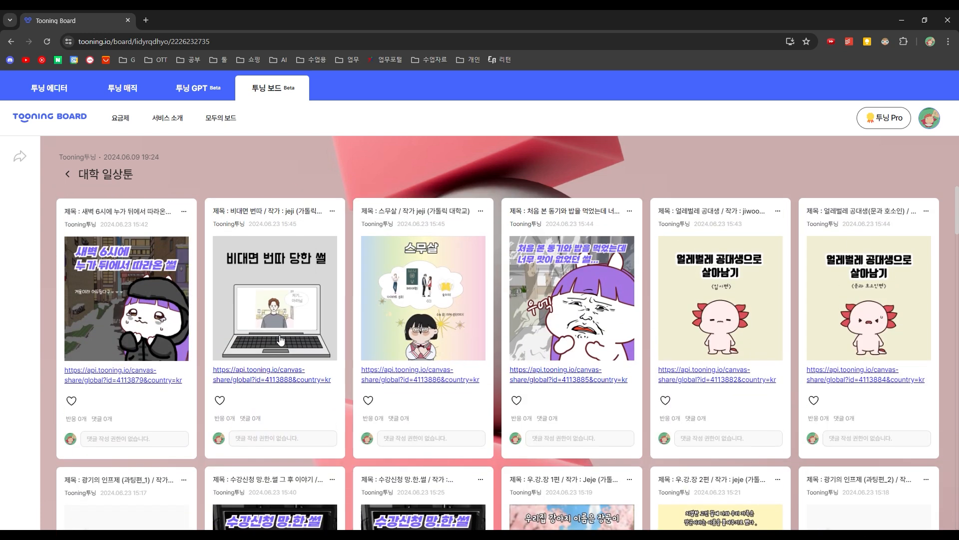